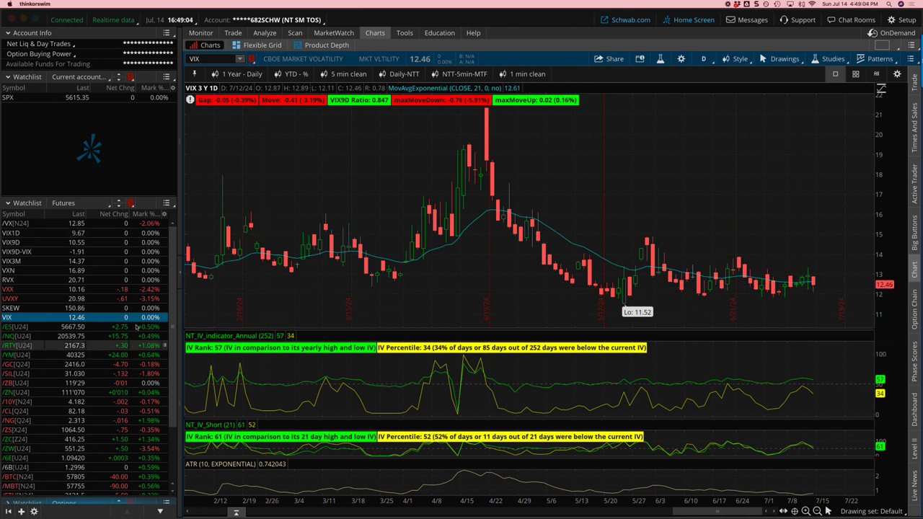
Load the daily chart of SPX, followed by the daily chart of NDX.
{"action": "left_click", "coordinate": [220, 62]}
{"action": "type", "text": "S"}
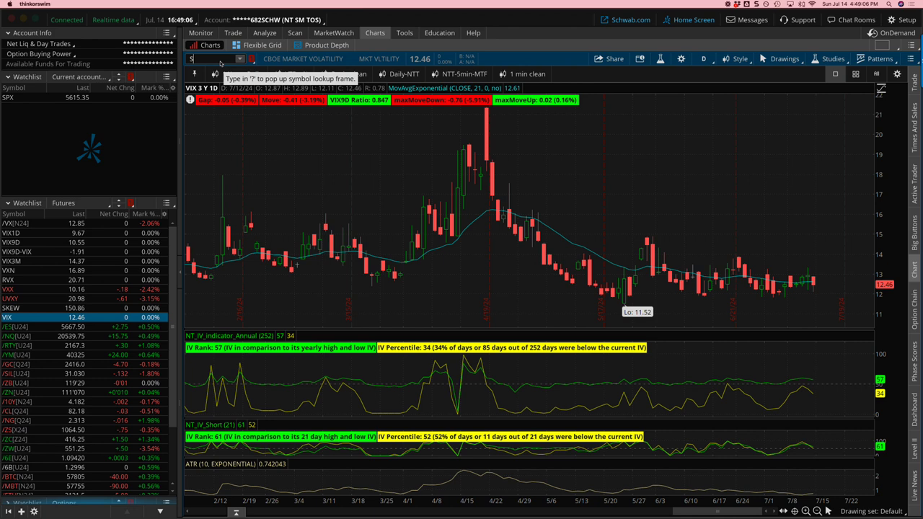
{"action": "type", "text": "PX"}
{"action": "key", "text": "Return"}
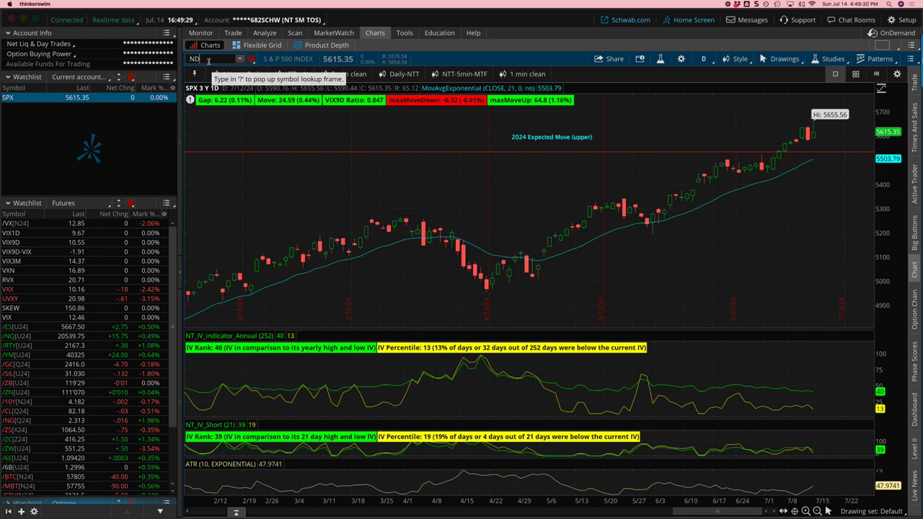
{"action": "type", "text": "X"}
{"action": "key", "text": "Return"}
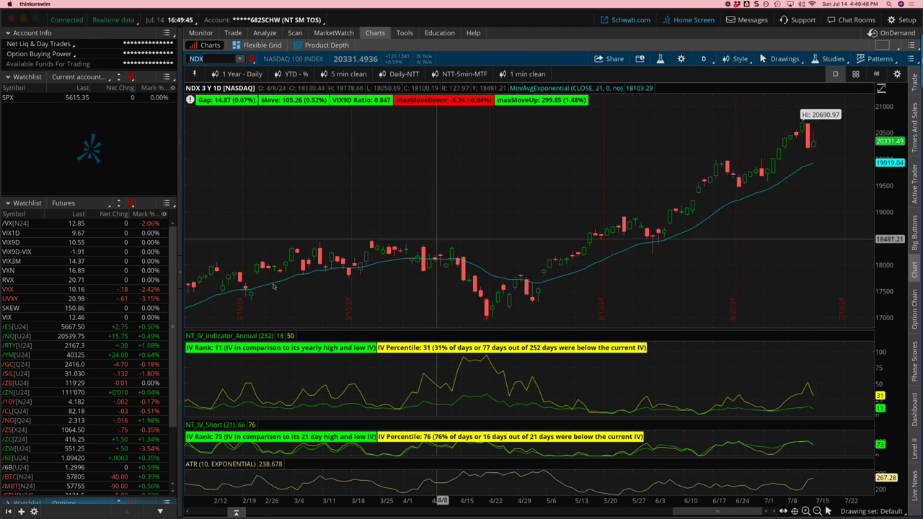
View the /RTY futures chart over a multi-year range, followed by the /YM futures chart.
{"action": "left_click", "coordinate": [27, 345]}
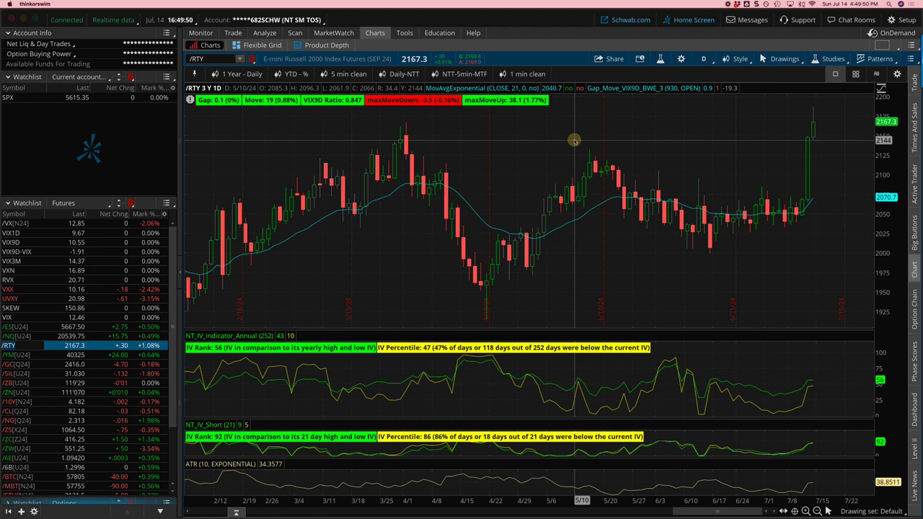
{"action": "scroll", "coordinate": [574, 140], "scroll_direction": "down", "scroll_amount": 5}
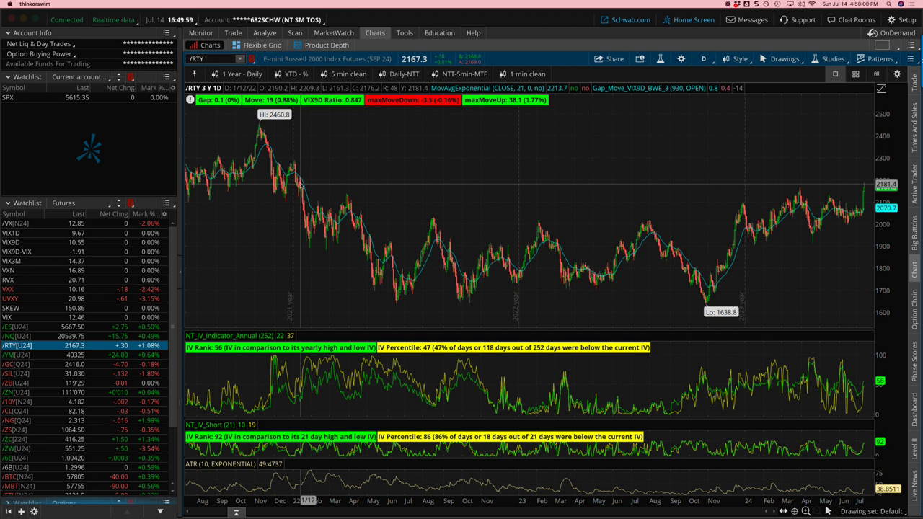
{"action": "left_click", "coordinate": [22, 346]}
{"action": "left_click", "coordinate": [28, 355]}
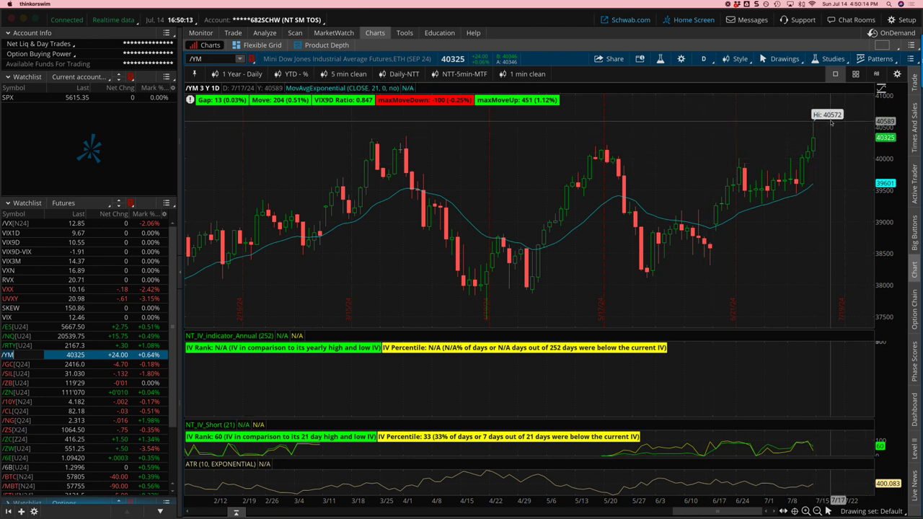
View the /GC, /SIL and /10Y futures charts in turn from the Futures watchlist.
{"action": "left_click", "coordinate": [15, 366]}
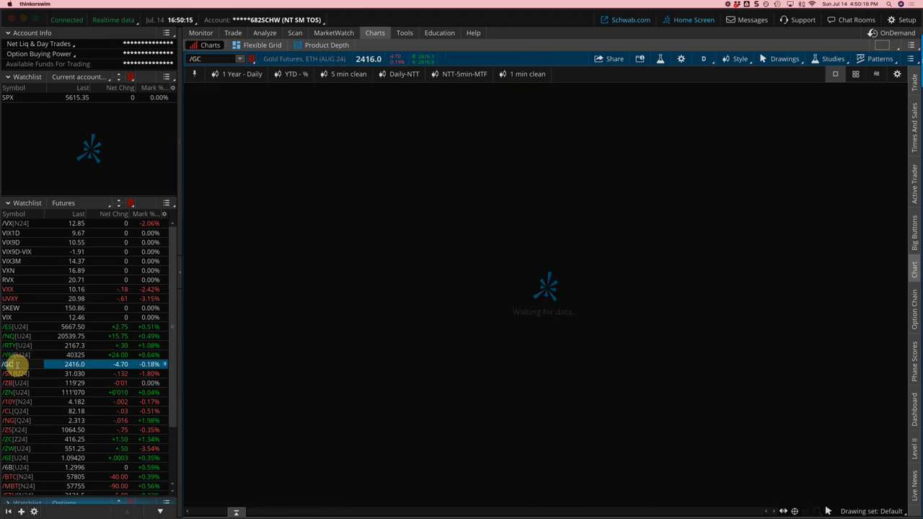
{"action": "left_click", "coordinate": [14, 372]}
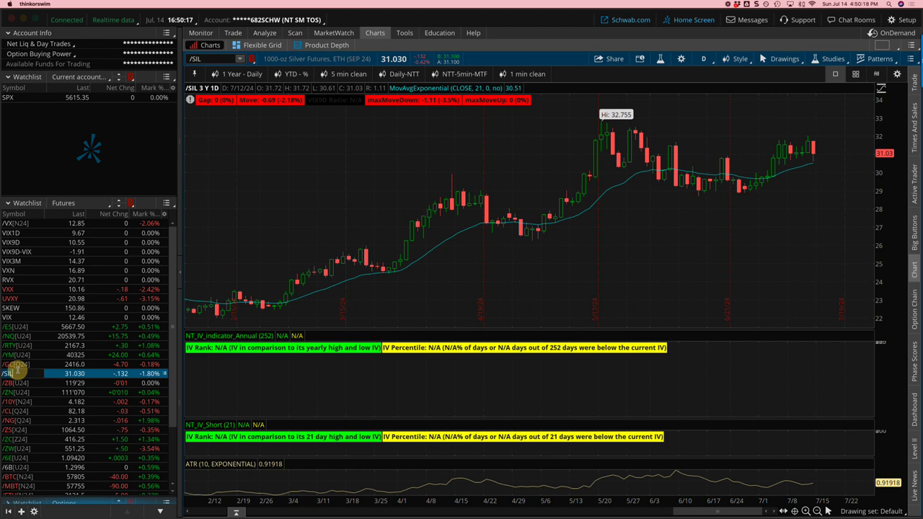
{"action": "left_click", "coordinate": [14, 383]}
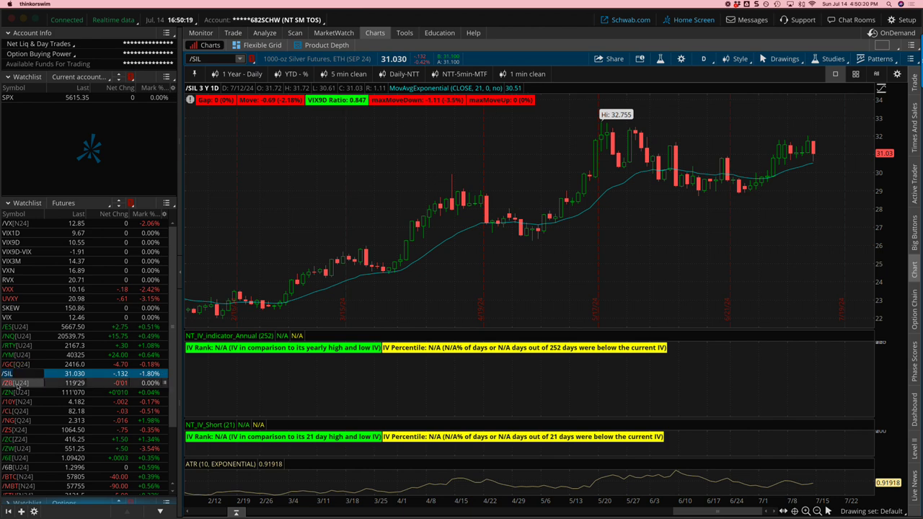
{"action": "left_click", "coordinate": [16, 402]}
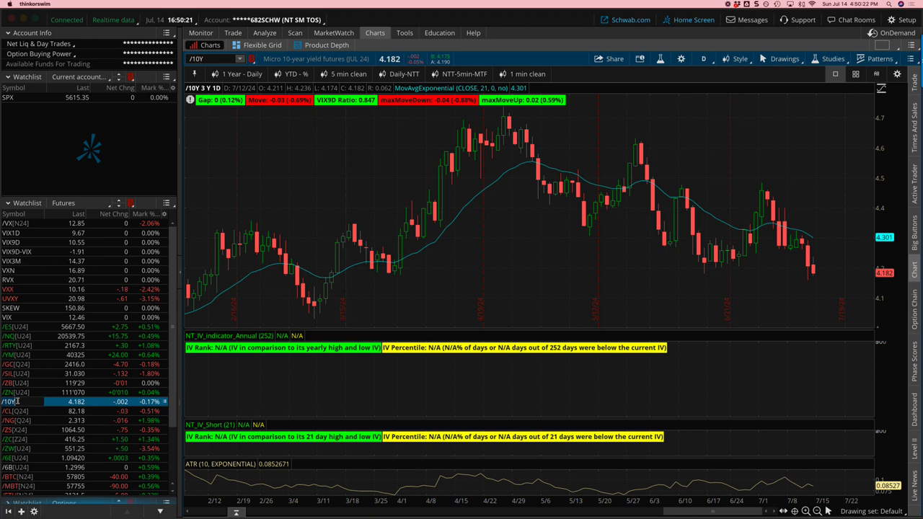
View the crude oil /CL, natural gas /NG, soybean /ZS and corn /ZC futures charts in turn.
{"action": "left_click", "coordinate": [16, 410]}
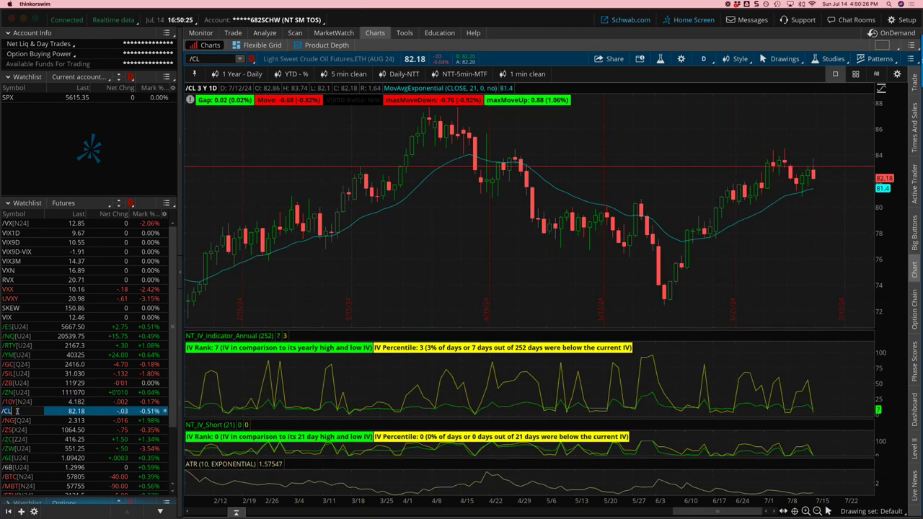
{"action": "left_click", "coordinate": [16, 420]}
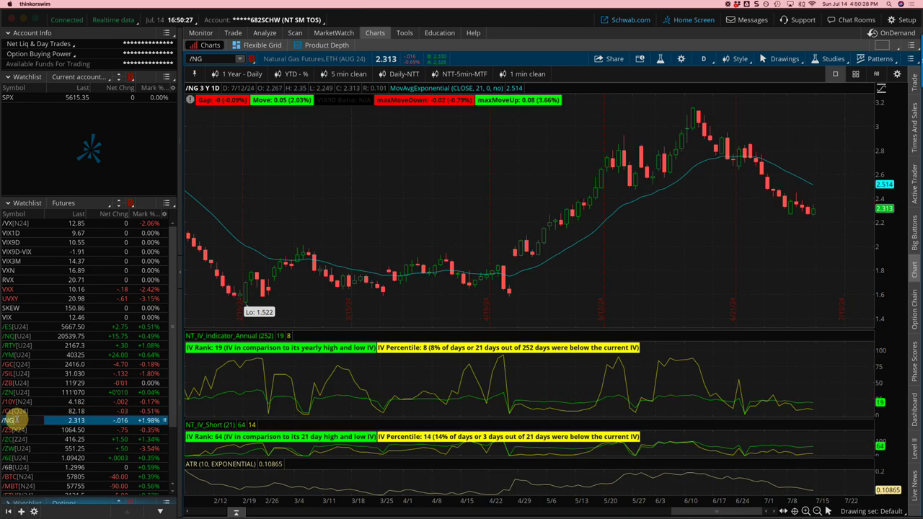
{"action": "left_click", "coordinate": [14, 429]}
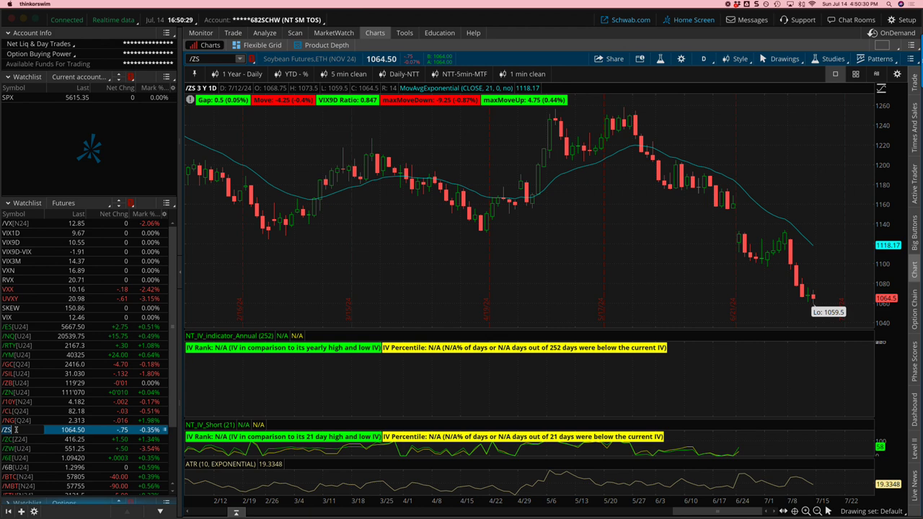
{"action": "left_click", "coordinate": [16, 439]}
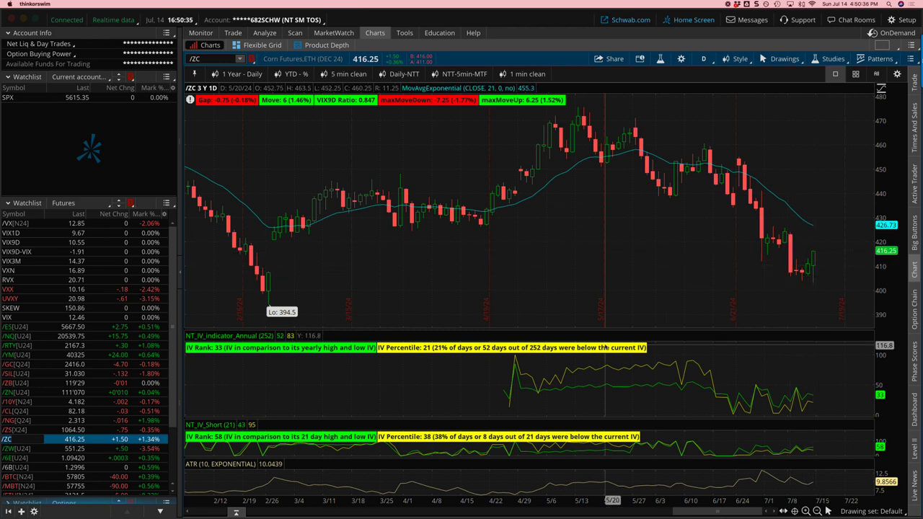
View the wheat /ZW, euro /6E, British pound /6B and bitcoin /BTC futures charts in turn.
{"action": "left_click", "coordinate": [143, 447]}
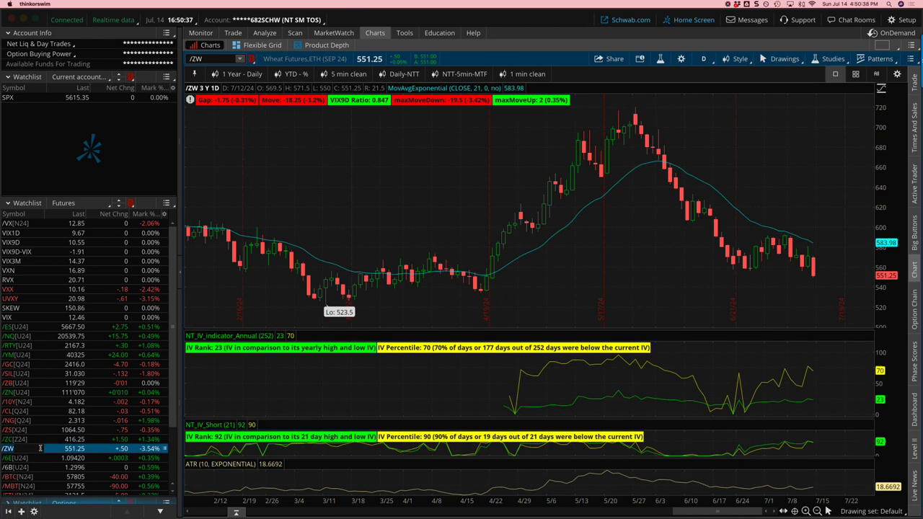
{"action": "left_click", "coordinate": [38, 458]}
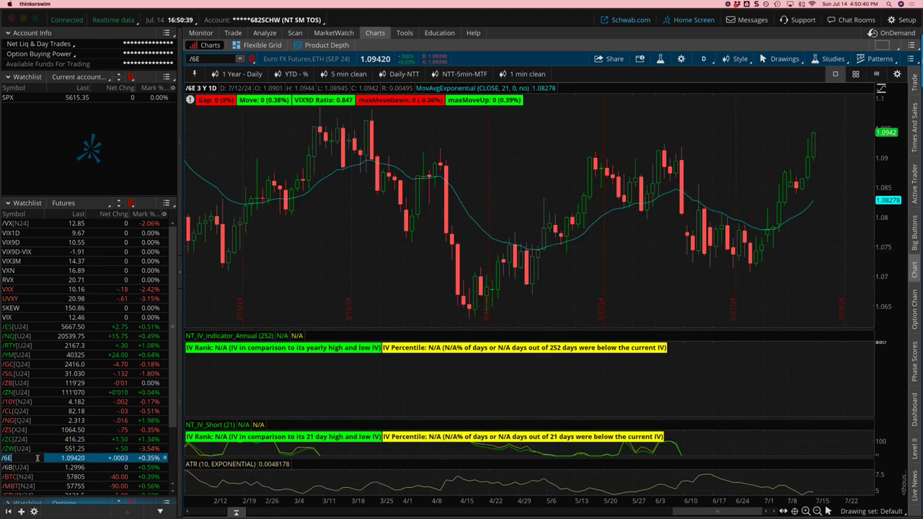
{"action": "left_click", "coordinate": [37, 467]}
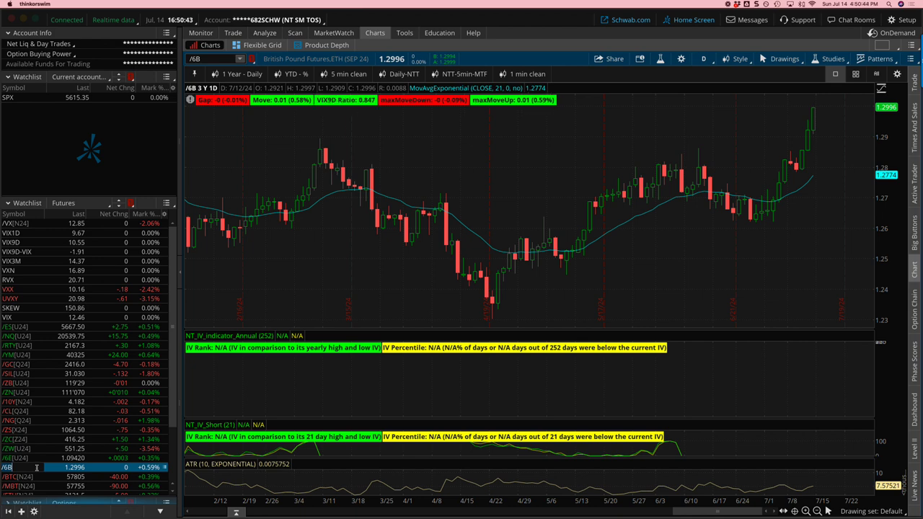
{"action": "left_click", "coordinate": [34, 477]}
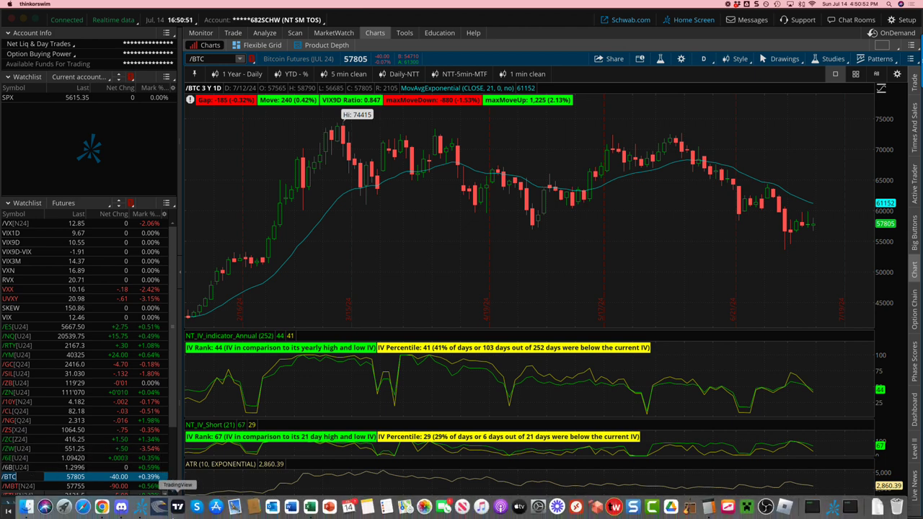
Switch to the TraderSync trades list in Chrome and limit the setup filter to the 0 DTE Challenge PH TR1, TR2 and TR3 Up Day setups.
{"action": "left_click", "coordinate": [102, 507]}
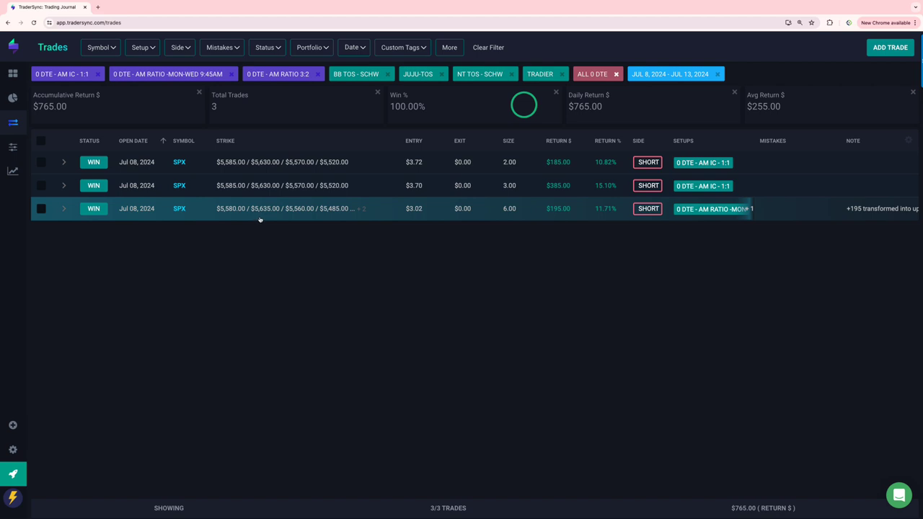
{"action": "left_click", "coordinate": [146, 49]}
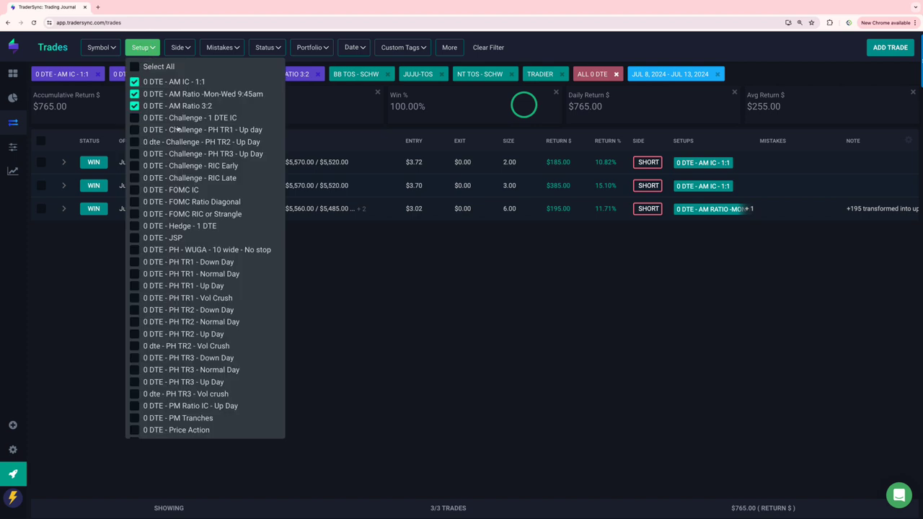
{"action": "left_click", "coordinate": [135, 117]}
{"action": "left_click", "coordinate": [135, 105]}
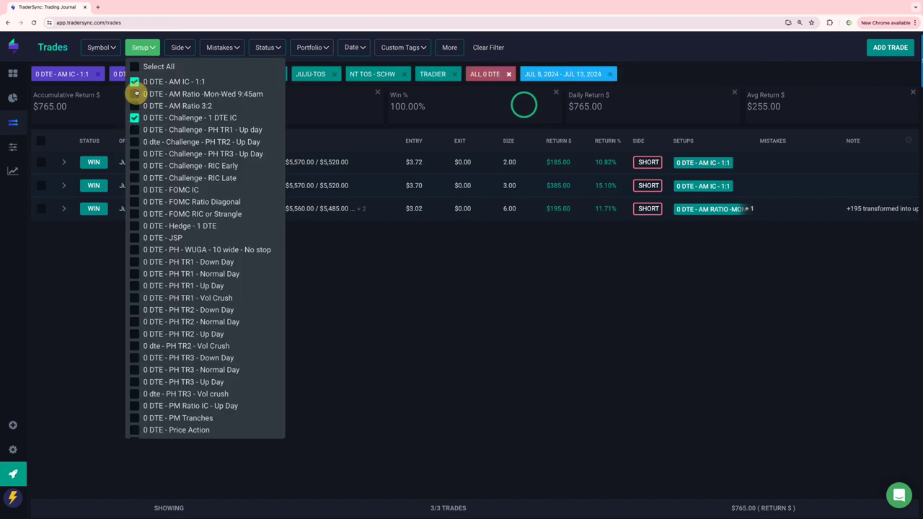
{"action": "left_click", "coordinate": [134, 94]}
{"action": "left_click", "coordinate": [135, 81]}
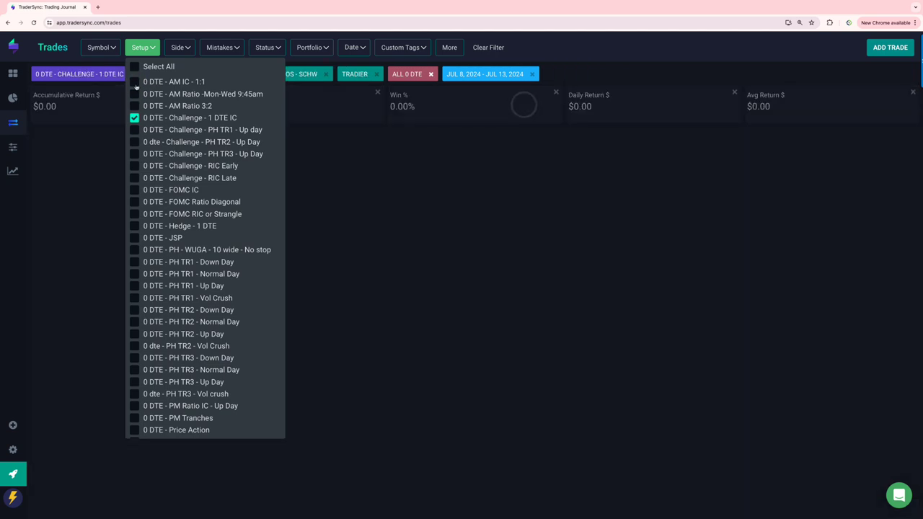
{"action": "left_click", "coordinate": [134, 129]}
{"action": "left_click", "coordinate": [134, 142]}
{"action": "left_click", "coordinate": [134, 154]}
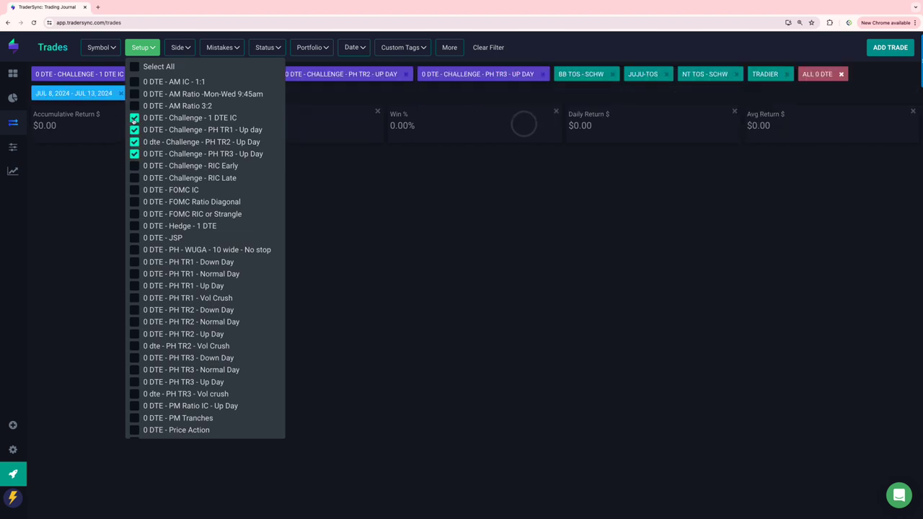
{"action": "left_click", "coordinate": [134, 118]}
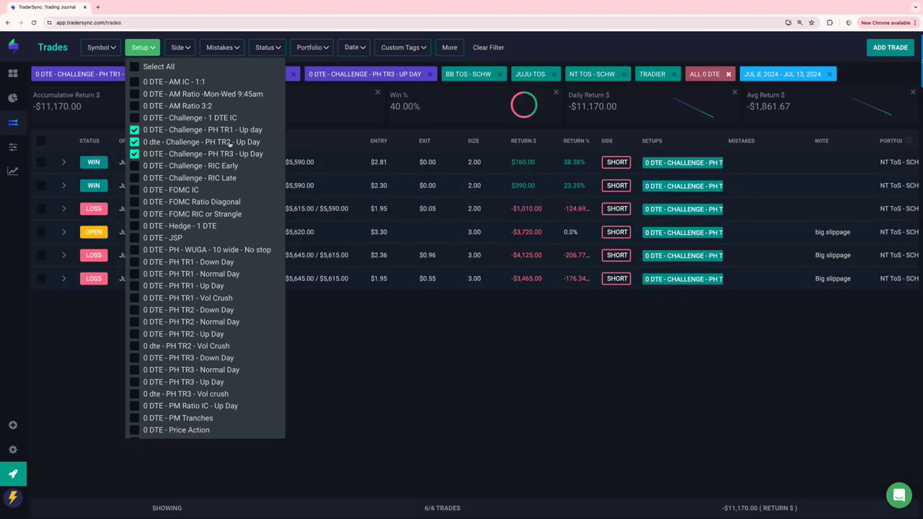
{"action": "left_click", "coordinate": [345, 335]}
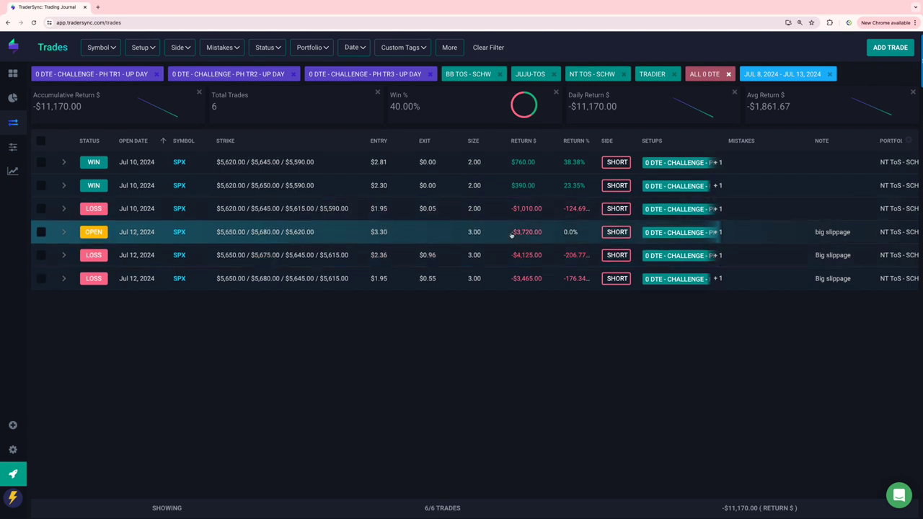
Change the setup filter so that only the 0 DTE - Hedge - 1 DTE trades are listed.
{"action": "left_click", "coordinate": [150, 48]}
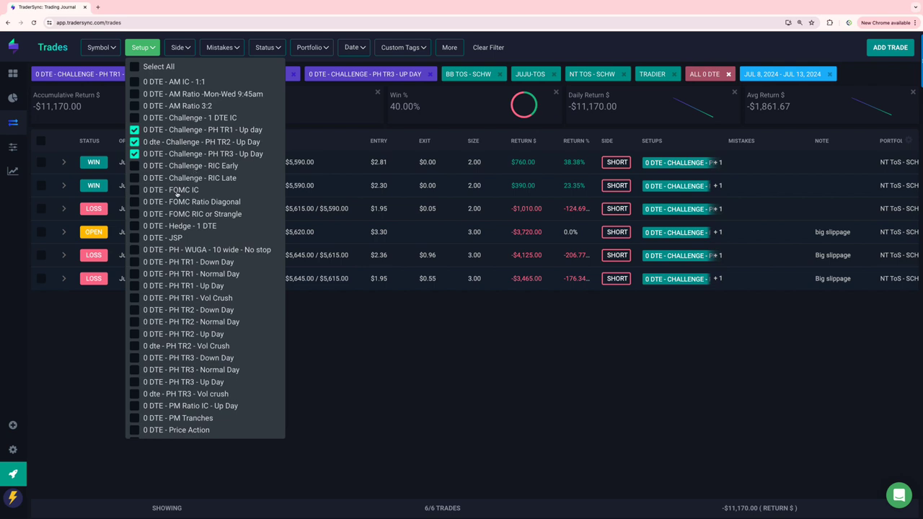
{"action": "left_click", "coordinate": [134, 226]}
{"action": "left_click", "coordinate": [135, 152]}
{"action": "left_click", "coordinate": [134, 142]}
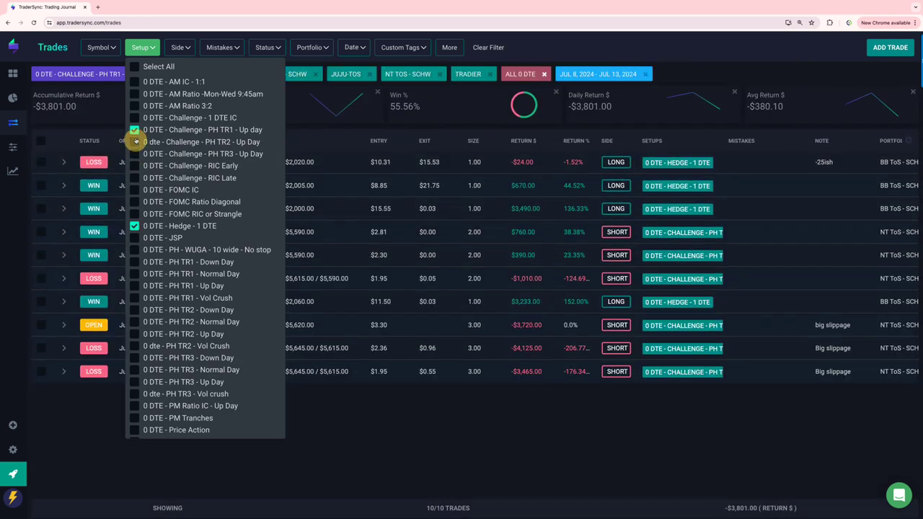
{"action": "left_click", "coordinate": [134, 129]}
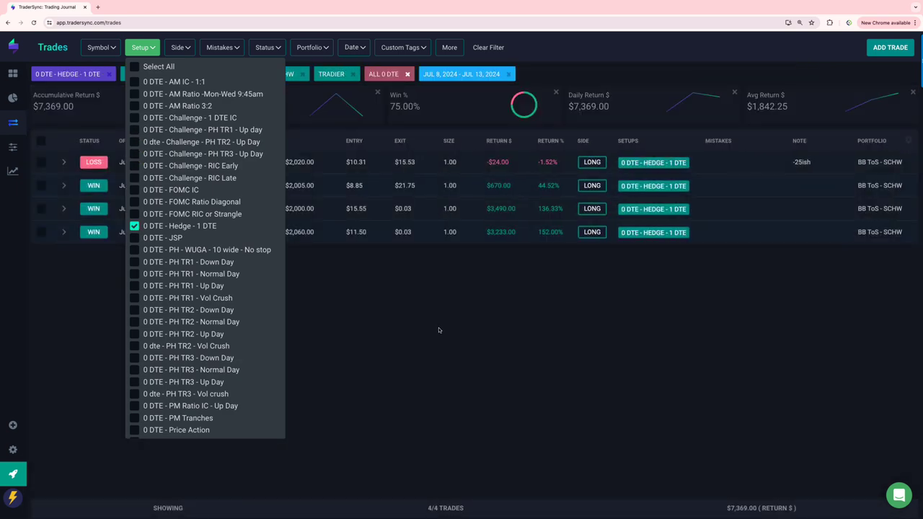
{"action": "left_click", "coordinate": [438, 331]}
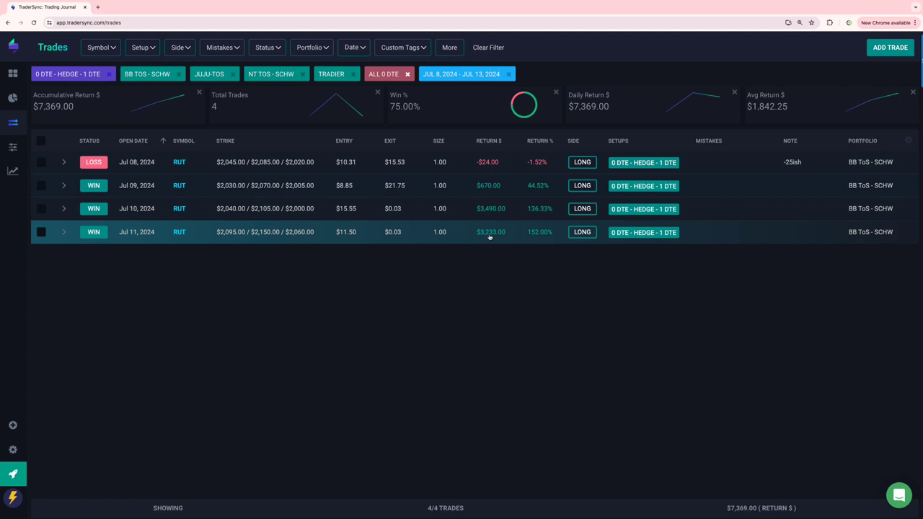
Add the PH - WUGA - 10 wide - No stop setup and the PH TR1 Down Day, Normal Day, Up Day and Vol Crush setups to the filter.
{"action": "left_click", "coordinate": [141, 47]}
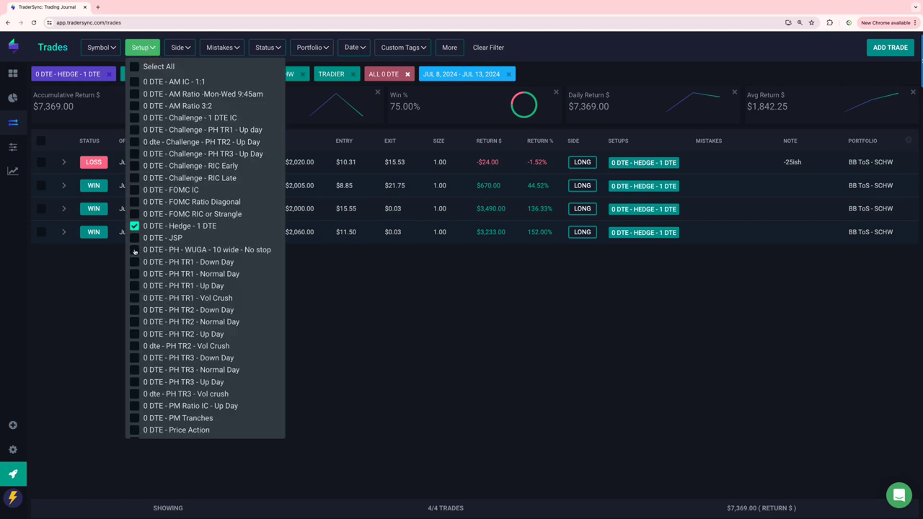
{"action": "left_click", "coordinate": [134, 249]}
{"action": "left_click", "coordinate": [135, 262]}
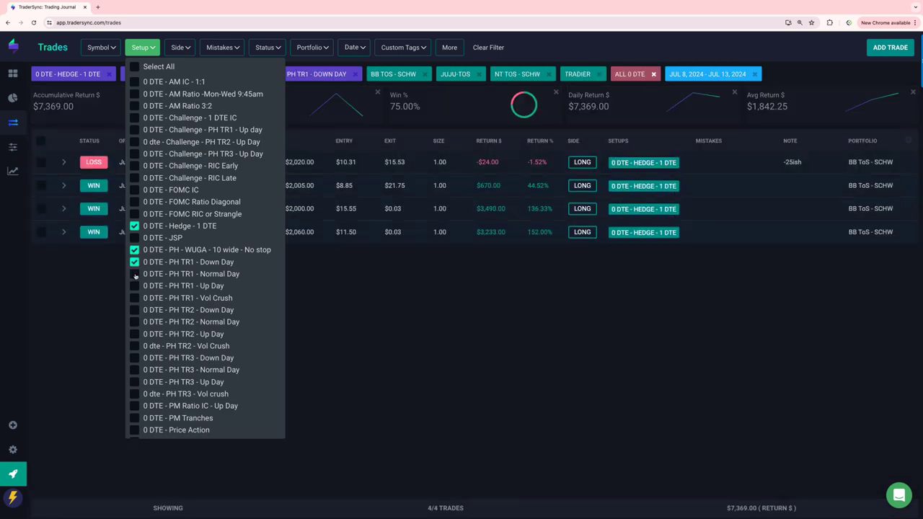
{"action": "left_click", "coordinate": [134, 274]}
{"action": "left_click", "coordinate": [134, 286]}
{"action": "left_click", "coordinate": [134, 298]}
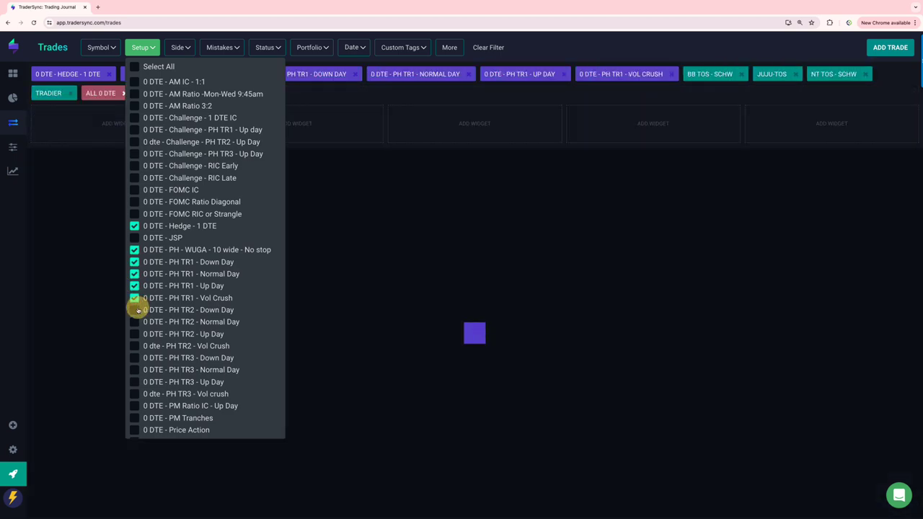
Add the 0 DTE PH TR2 Down Day, Normal Day, Up Day and Vol Crush setups to the filter.
{"action": "left_click", "coordinate": [135, 310]}
{"action": "left_click", "coordinate": [135, 322]}
{"action": "left_click", "coordinate": [135, 334]}
{"action": "left_click", "coordinate": [135, 346]}
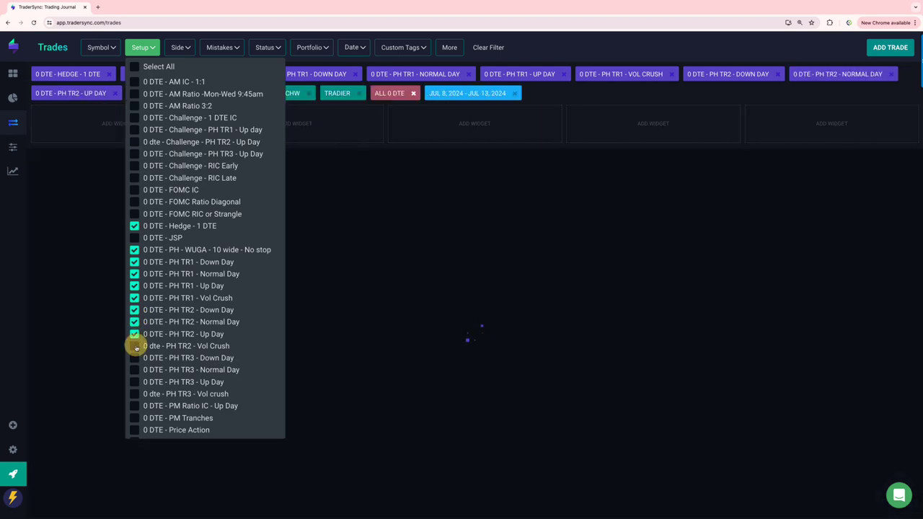
Add the PH TR3 Down Day, Normal Day, Up Day and Vol crush setups to the filter and remove the Hedge - 1 DTE setup.
{"action": "left_click", "coordinate": [135, 358]}
{"action": "left_click", "coordinate": [135, 370]}
{"action": "left_click", "coordinate": [135, 381]}
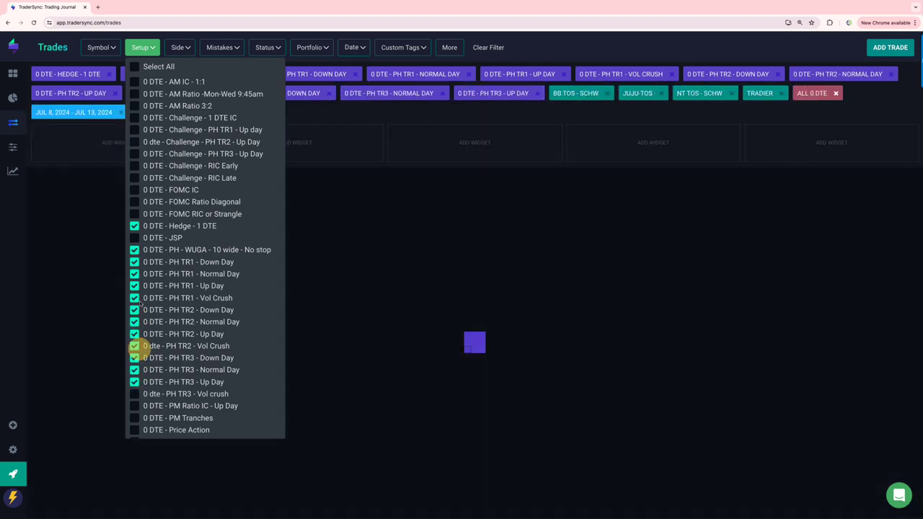
{"action": "left_click", "coordinate": [134, 226]}
{"action": "left_click", "coordinate": [135, 393]}
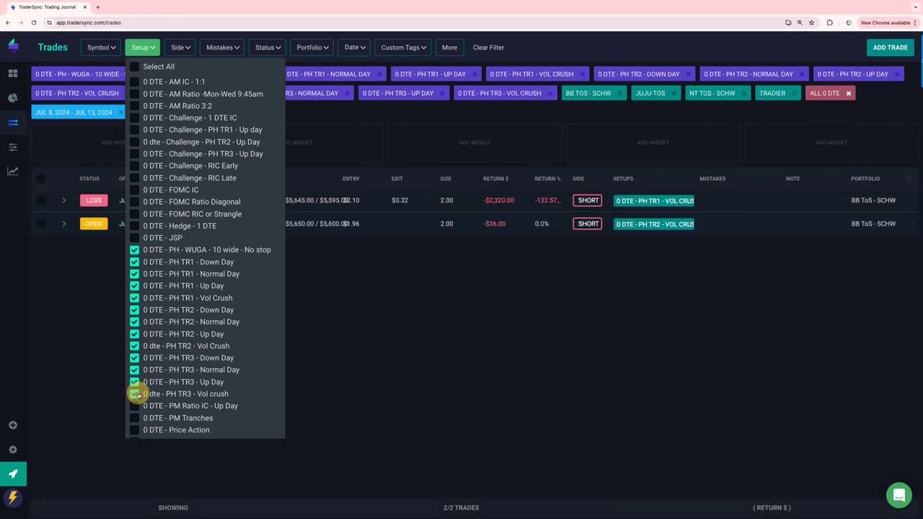
Add the 0 DTE - PM Ratio IC - Up Day setup to the filter and remove the four PH TR3 setups.
{"action": "left_click", "coordinate": [367, 361]}
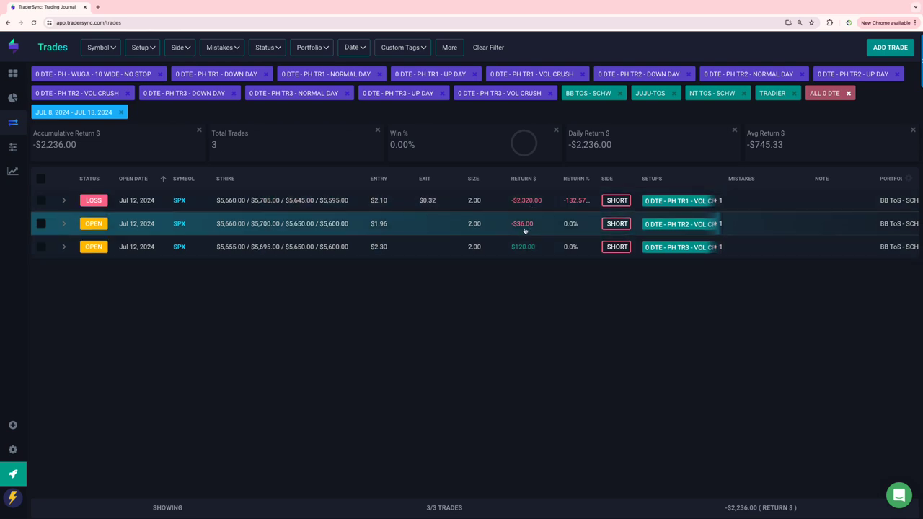
{"action": "left_click", "coordinate": [142, 46]}
{"action": "scroll", "coordinate": [209, 360], "scroll_direction": "down", "scroll_amount": 3}
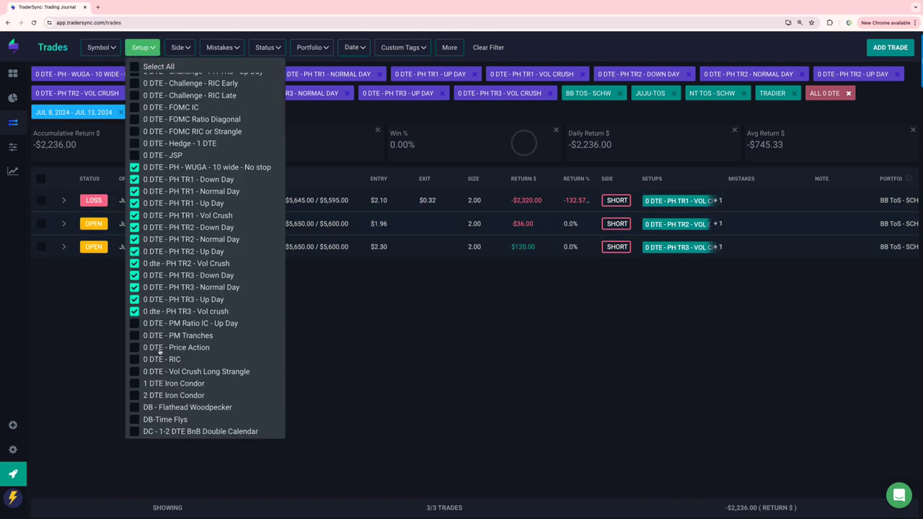
{"action": "left_click", "coordinate": [134, 324]}
{"action": "left_click", "coordinate": [134, 311]}
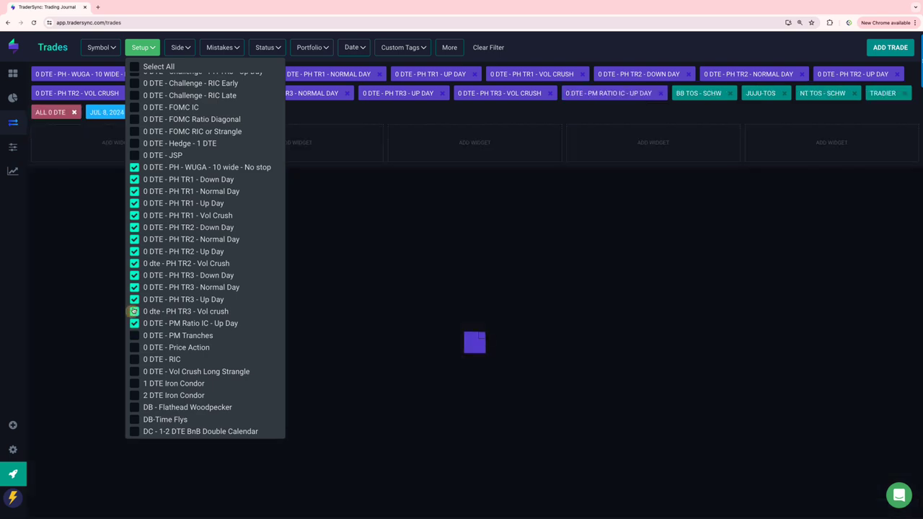
{"action": "left_click", "coordinate": [135, 287]}
{"action": "left_click", "coordinate": [135, 300]}
{"action": "left_click", "coordinate": [134, 276]}
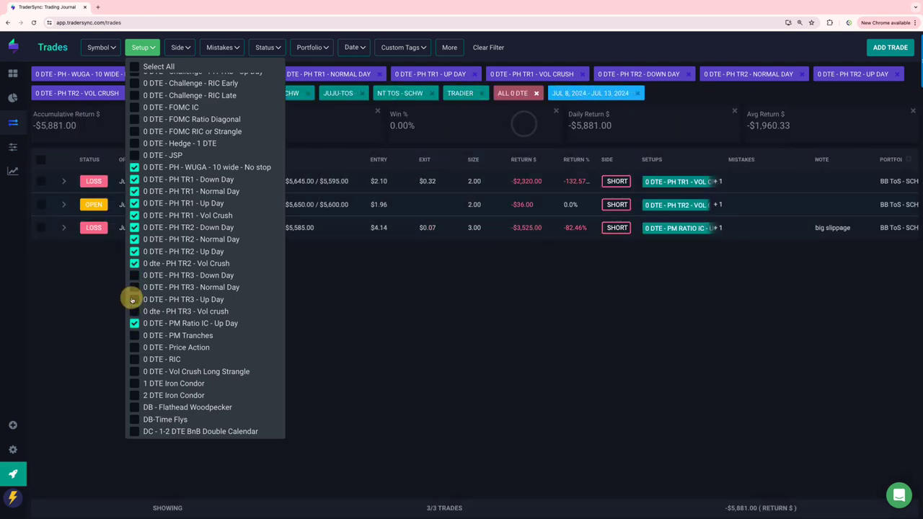
Remove all PH TR2, PH TR1 and PH - WUGA setups from the filter, keeping only 0 DTE - PM Ratio IC - Up Day.
{"action": "left_click", "coordinate": [134, 263]}
{"action": "left_click", "coordinate": [134, 251]}
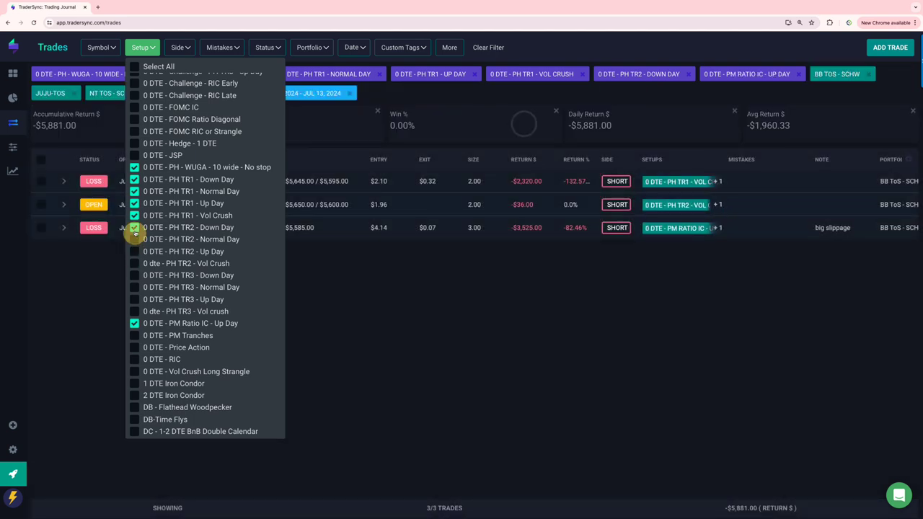
{"action": "left_click", "coordinate": [134, 239]}
{"action": "left_click", "coordinate": [135, 227]}
{"action": "left_click", "coordinate": [136, 215]}
{"action": "left_click", "coordinate": [134, 203]}
{"action": "left_click", "coordinate": [134, 191]}
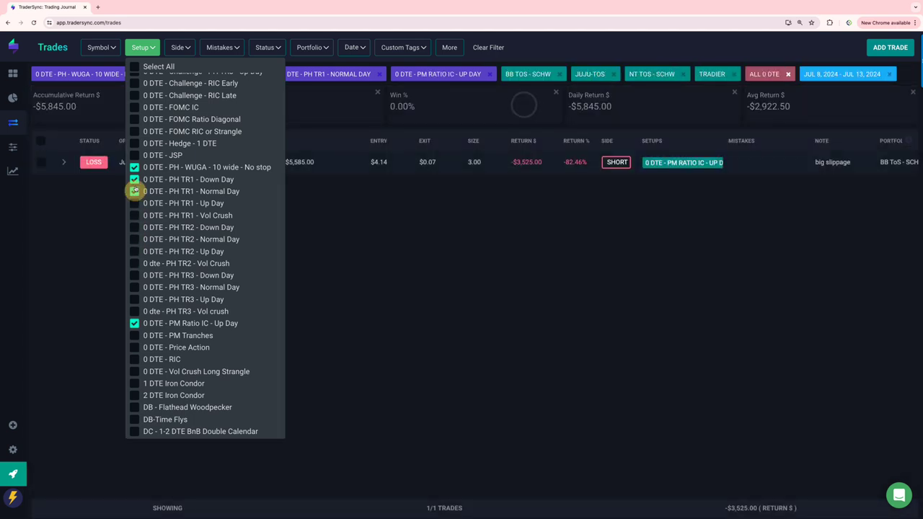
{"action": "left_click", "coordinate": [134, 179]}
{"action": "left_click", "coordinate": [134, 167]}
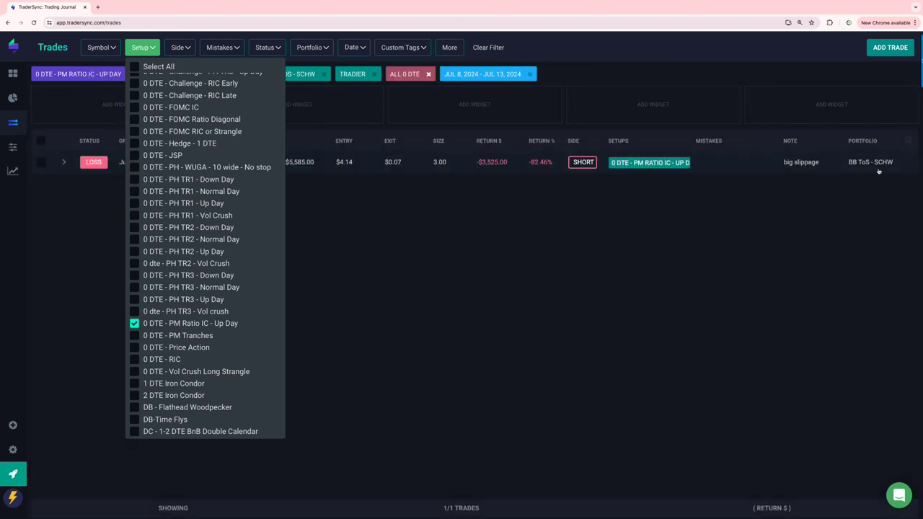
{"action": "left_click", "coordinate": [484, 197]}
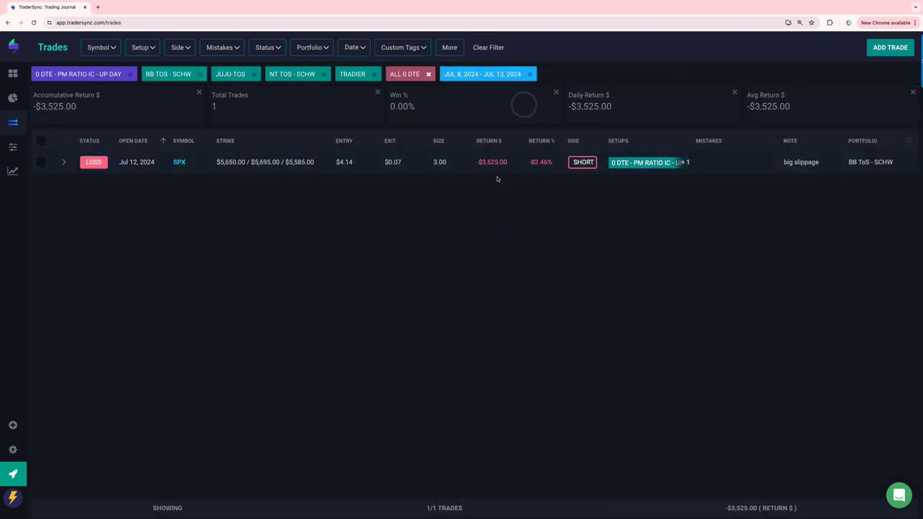
Change the setup filter from 0 DTE - PM Ratio IC - Up Day to 0 DTE - Price Action.
{"action": "left_click", "coordinate": [144, 47]}
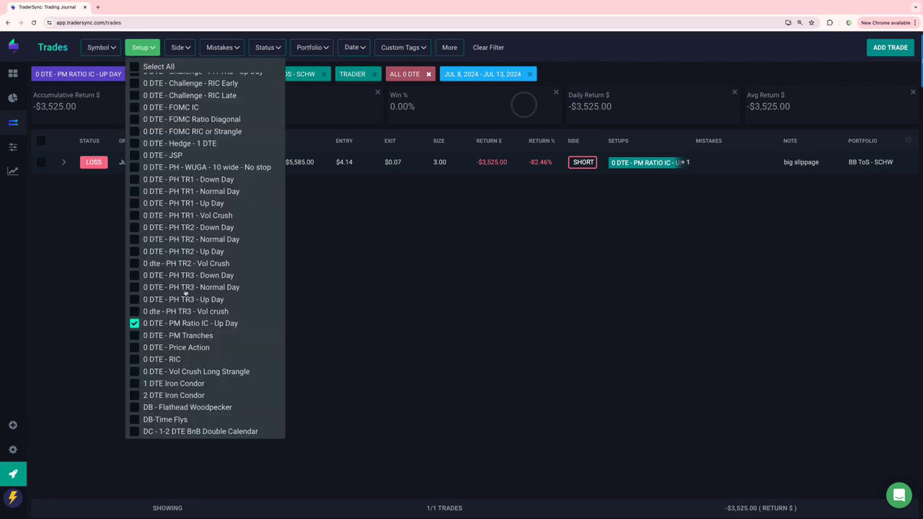
{"action": "scroll", "coordinate": [185, 292], "scroll_direction": "down", "scroll_amount": 2}
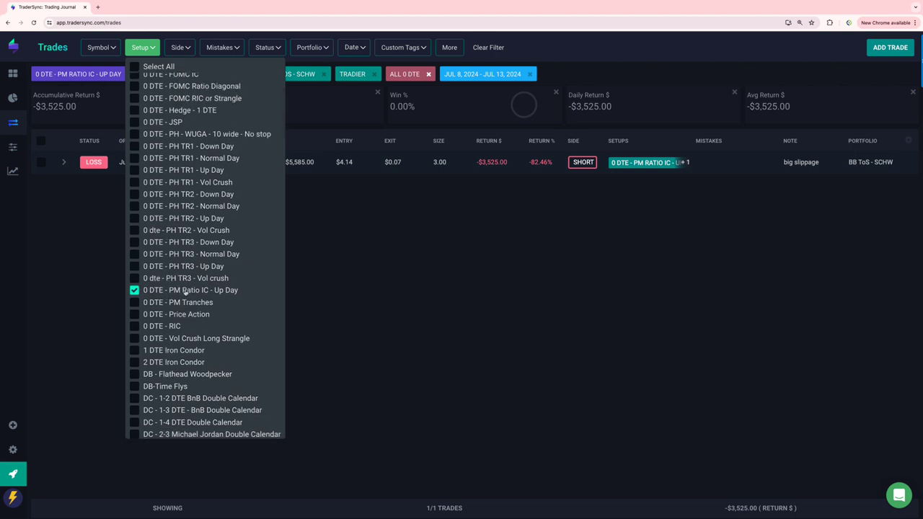
{"action": "left_click", "coordinate": [134, 314]}
{"action": "left_click", "coordinate": [134, 289]}
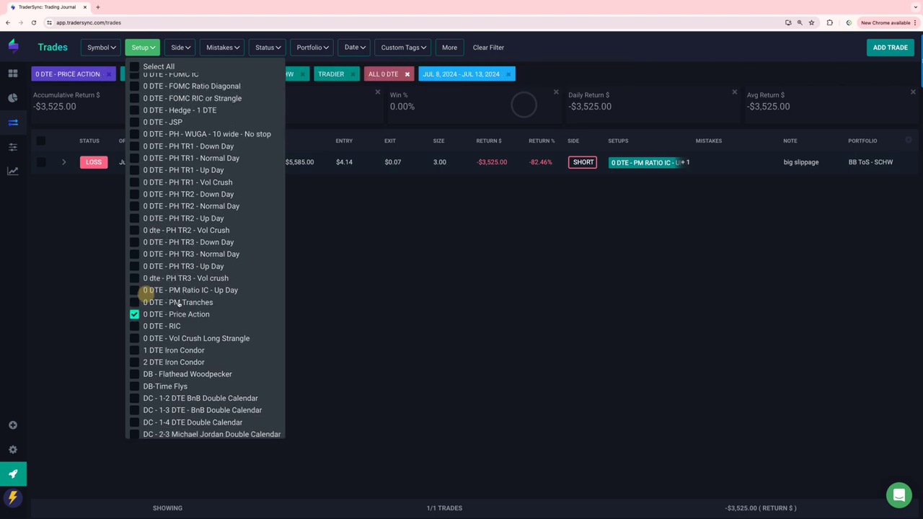
{"action": "left_click", "coordinate": [478, 350]}
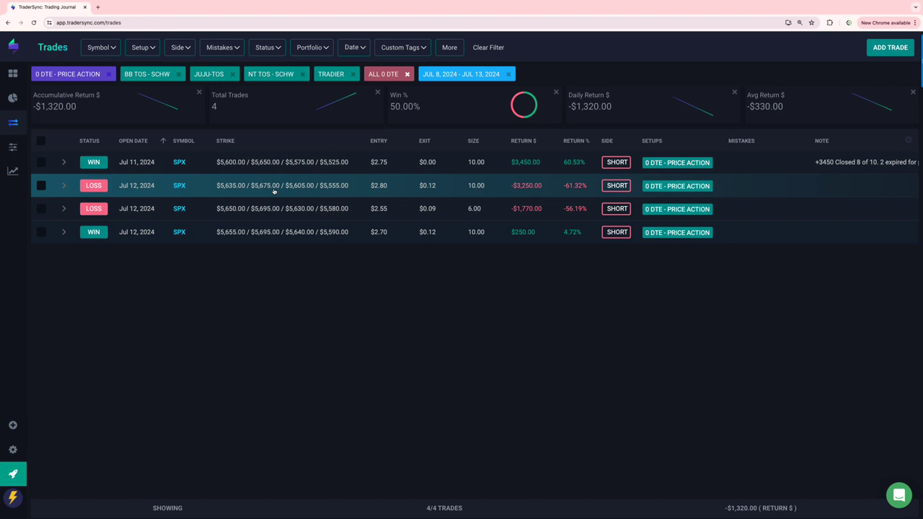
Change the setup filter from 0 DTE - Price Action to 0 DTE - RIC.
{"action": "left_click", "coordinate": [152, 51]}
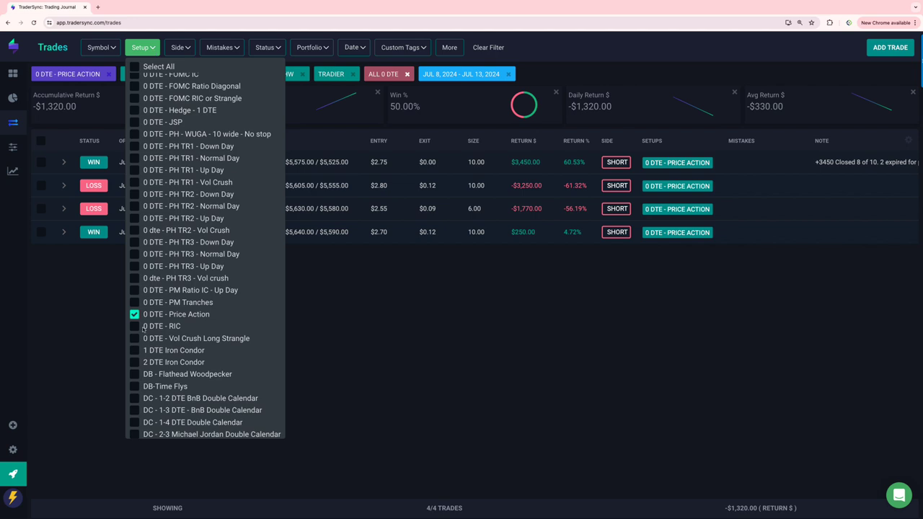
{"action": "left_click", "coordinate": [134, 326]}
{"action": "left_click", "coordinate": [134, 315]}
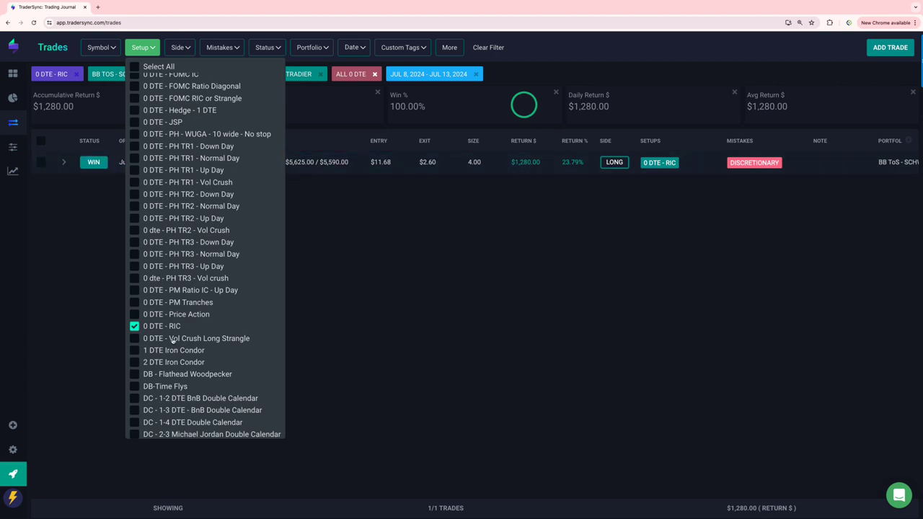
Replace the 0 DTE - RIC setup in the filter with 1 DTE Iron Condor and 2 DTE Iron Condor.
{"action": "left_click", "coordinate": [135, 351]}
{"action": "left_click", "coordinate": [135, 326]}
{"action": "left_click", "coordinate": [134, 363]}
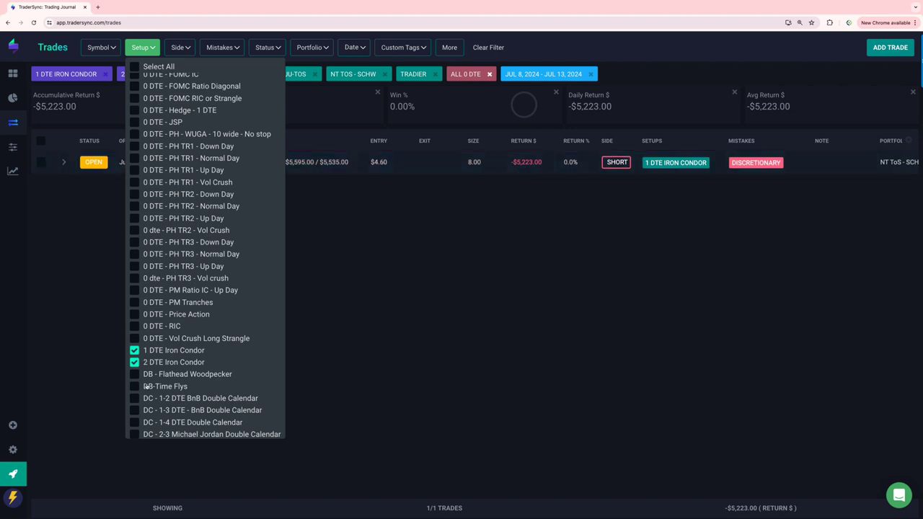
Replace the All 0 DTE custom tag in the filter with All Dynamic Calendars.
{"action": "scroll", "coordinate": [158, 356], "scroll_direction": "down", "scroll_amount": 1}
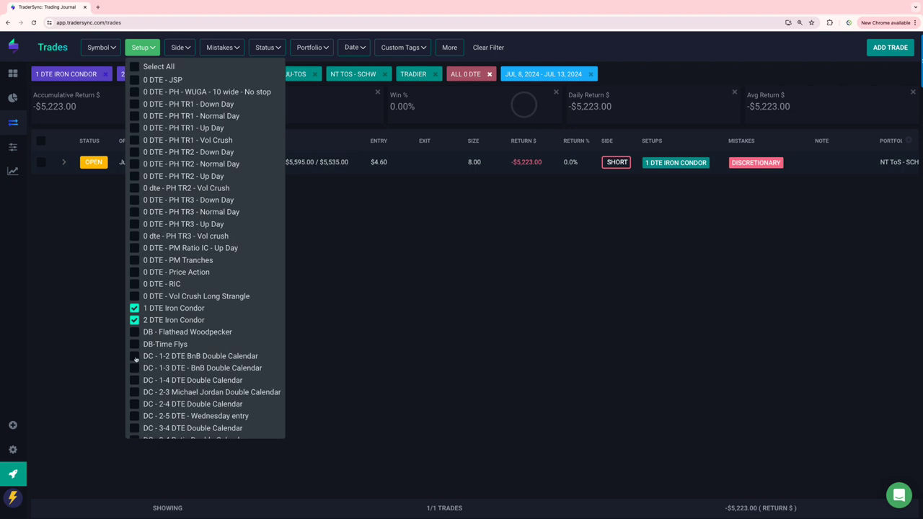
{"action": "left_click", "coordinate": [412, 54]}
{"action": "left_click", "coordinate": [425, 162]}
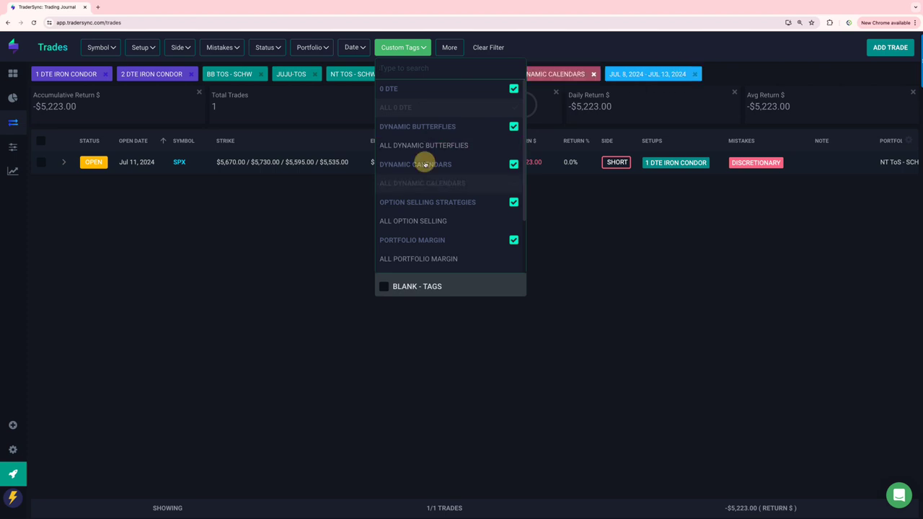
{"action": "left_click", "coordinate": [583, 210]}
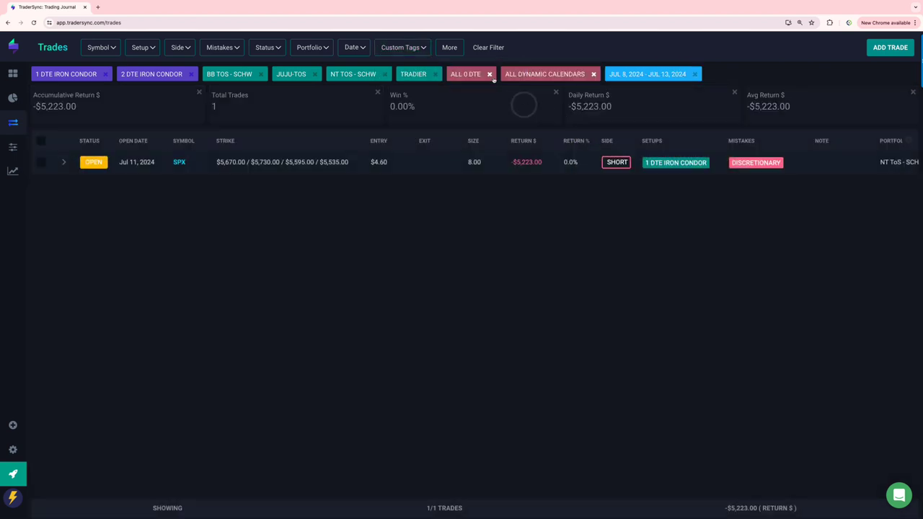
{"action": "left_click", "coordinate": [489, 73]}
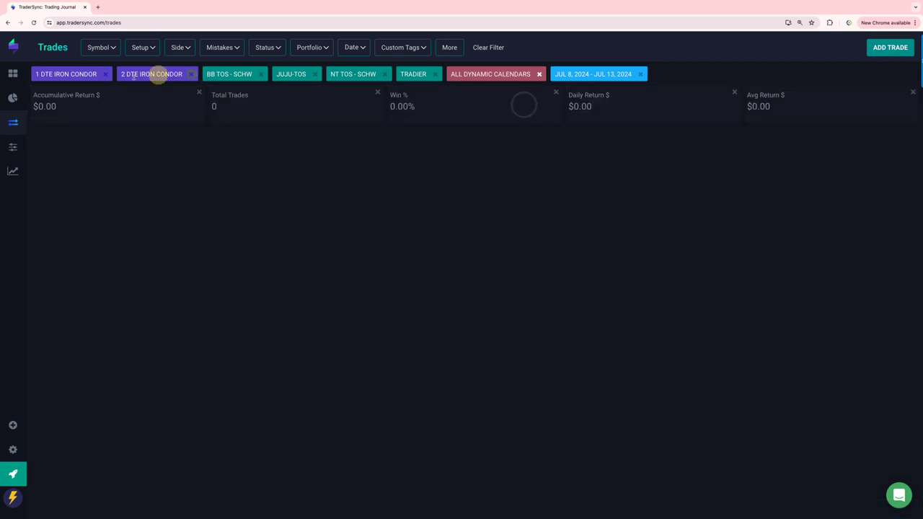
Remove the 1 DTE and 2 DTE Iron Condor setups from the filter and reload the page.
{"action": "left_click", "coordinate": [106, 74]}
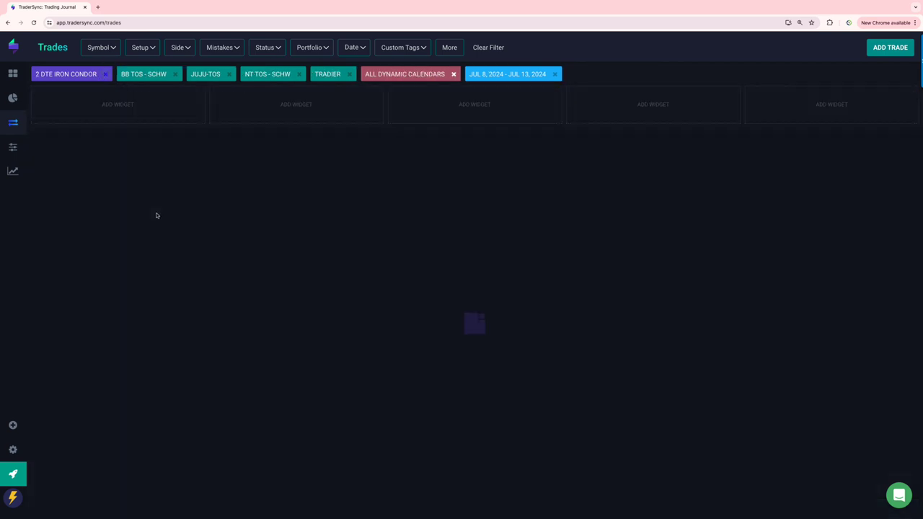
{"action": "left_click", "coordinate": [105, 74]}
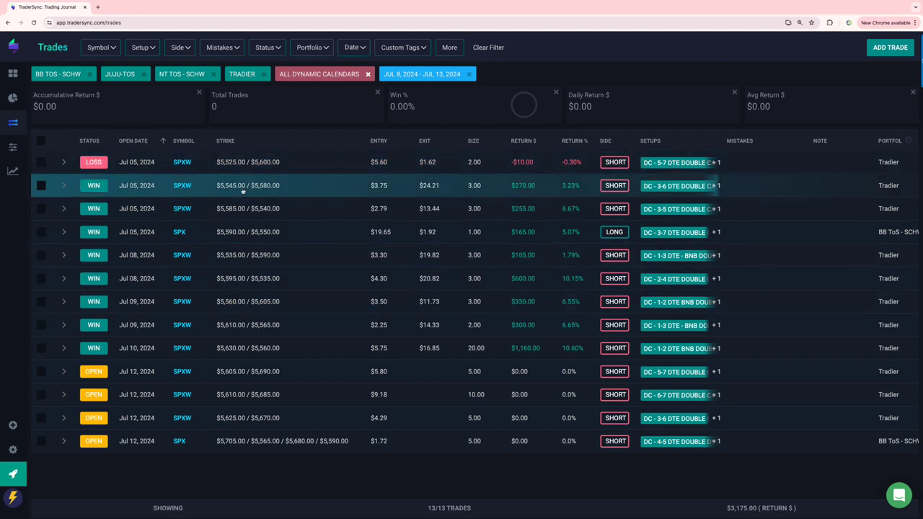
{"action": "left_click", "coordinate": [35, 25]}
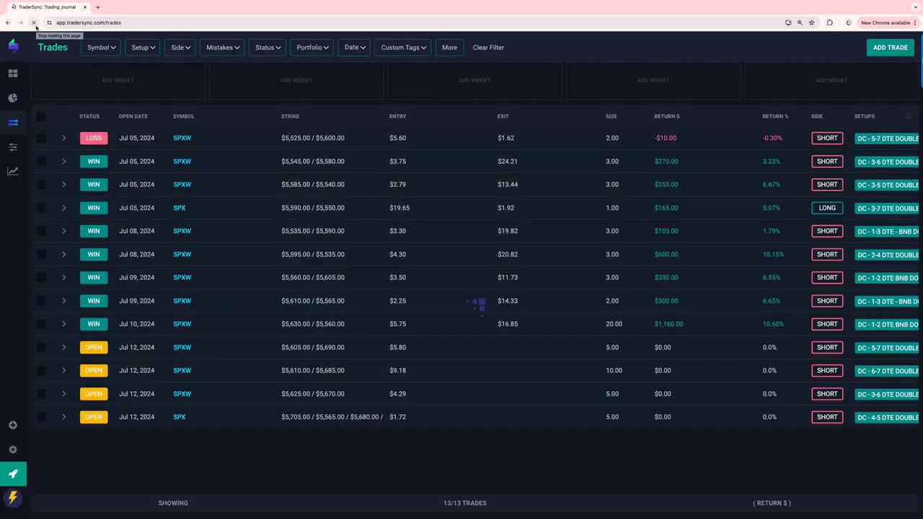
Change the custom tag filter from All Dynamic Calendars to All Option Selling.
{"action": "left_click", "coordinate": [382, 51]}
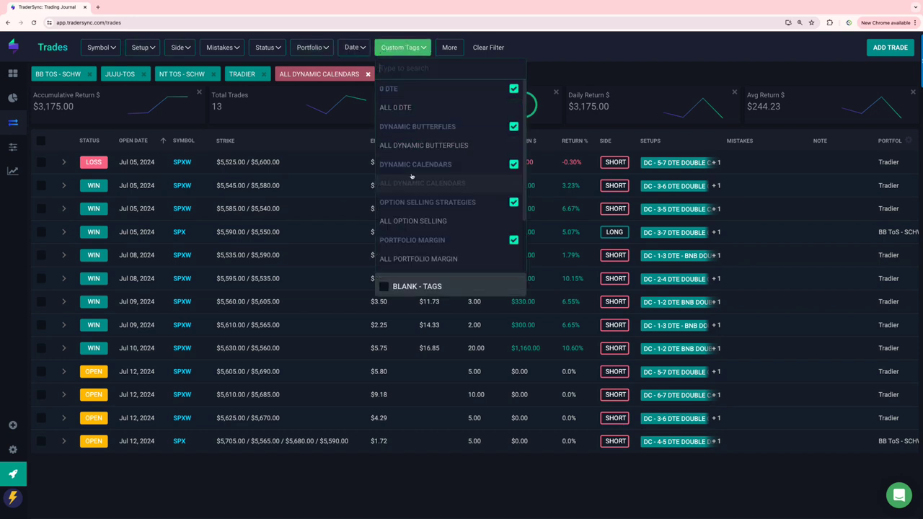
{"action": "left_click", "coordinate": [406, 218]}
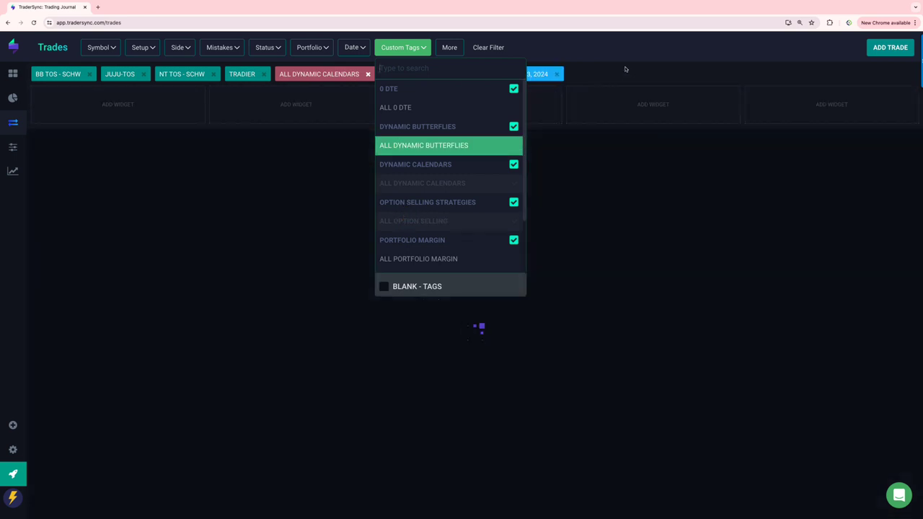
{"action": "left_click", "coordinate": [480, 325]}
{"action": "left_click", "coordinate": [367, 73]}
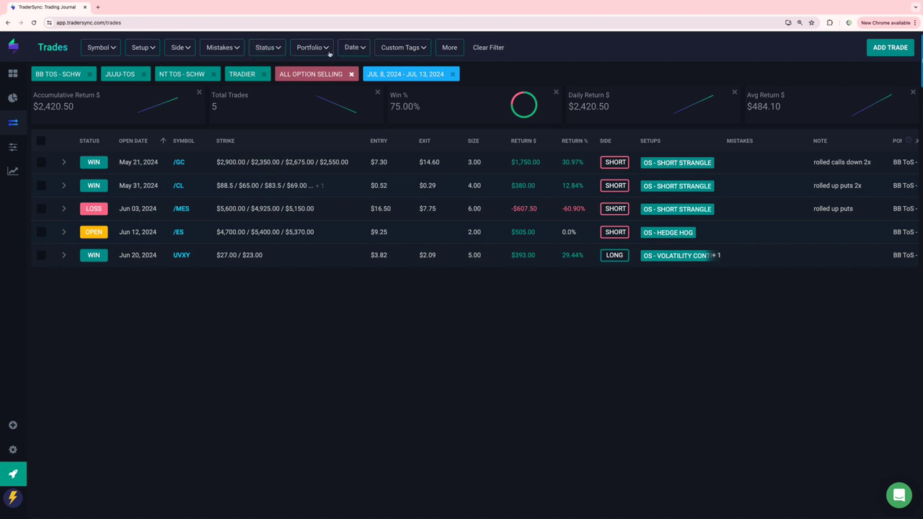
Change the custom tag filter from All Option Selling to All Transformers.
{"action": "left_click", "coordinate": [401, 48]}
{"action": "scroll", "coordinate": [425, 169], "scroll_direction": "down", "scroll_amount": 3}
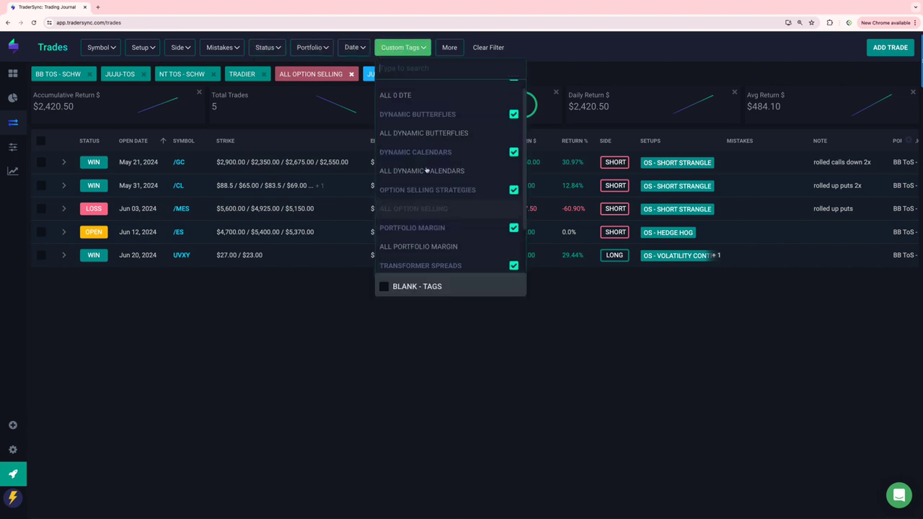
{"action": "scroll", "coordinate": [426, 169], "scroll_direction": "down", "scroll_amount": 1}
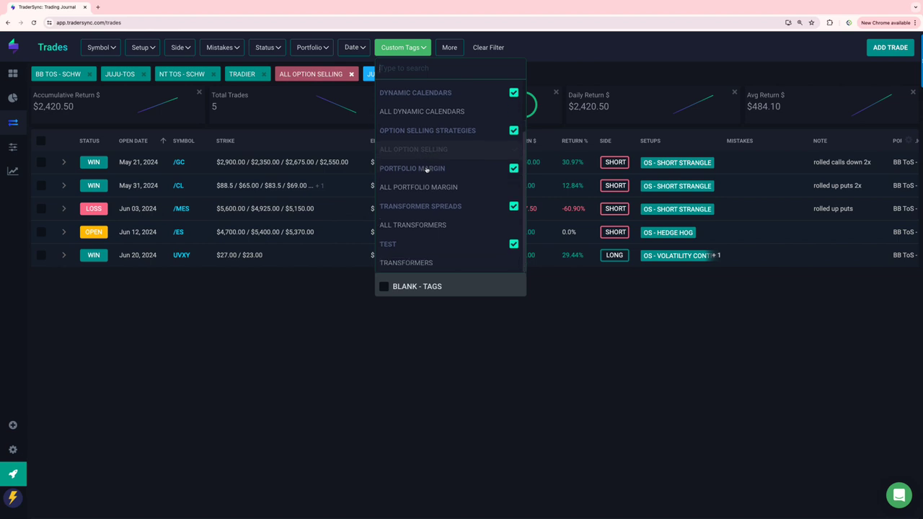
{"action": "left_click", "coordinate": [422, 226]}
{"action": "left_click", "coordinate": [593, 78]}
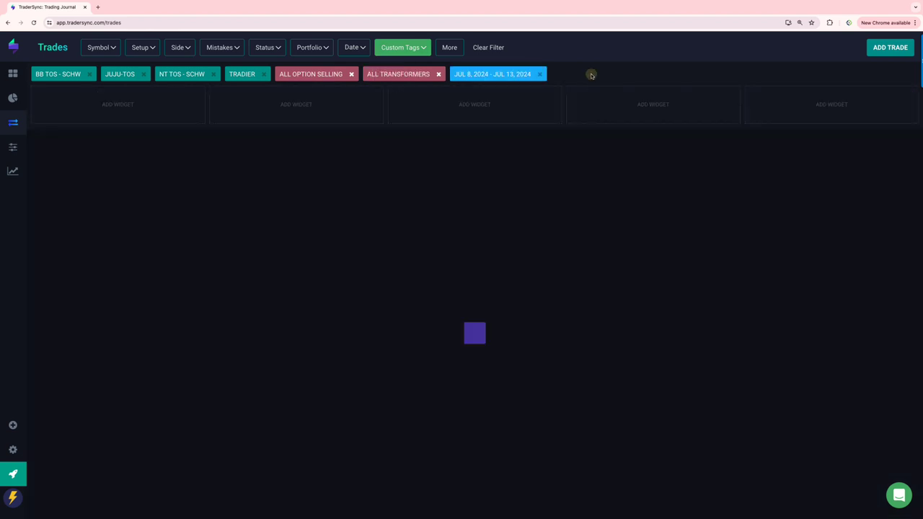
{"action": "left_click", "coordinate": [351, 74]}
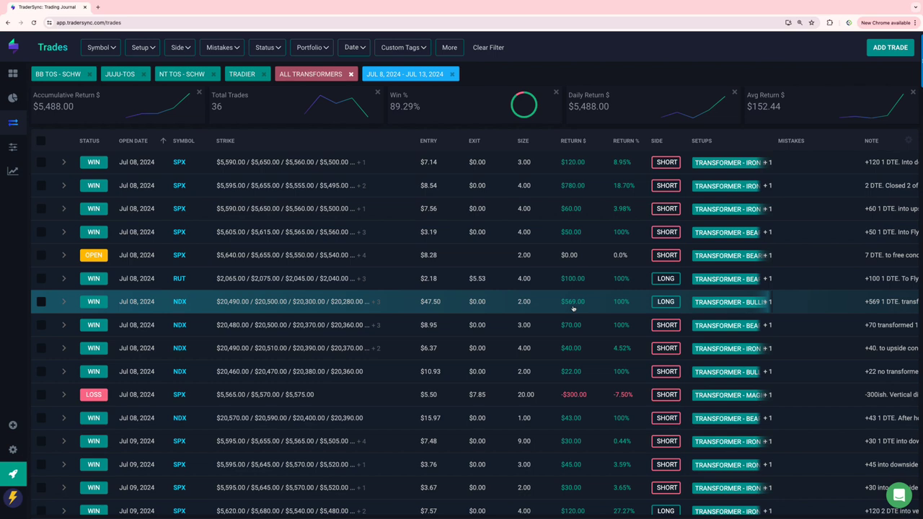
Examine the returns of the listed transformer trades and read the full note of the size-11 SPX trade opened on Jul 11, 2024.
{"action": "scroll", "coordinate": [573, 306], "scroll_direction": "down", "scroll_amount": 3}
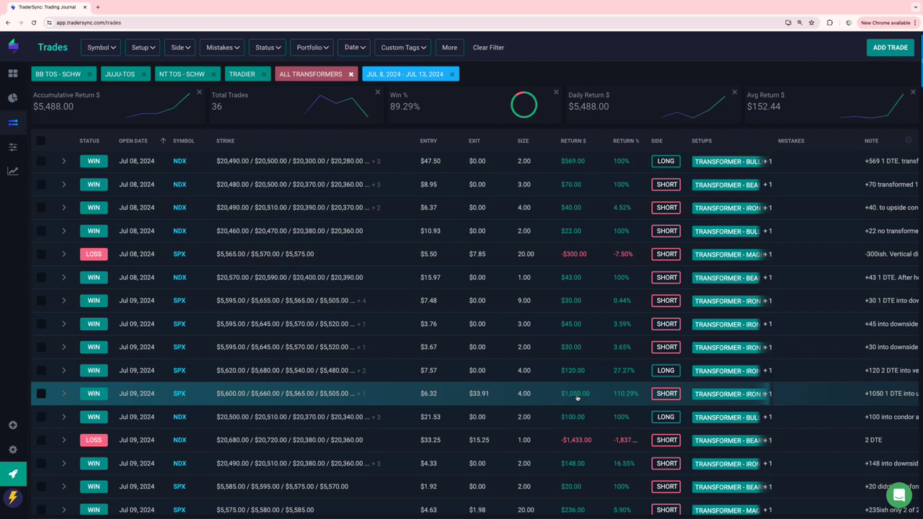
{"action": "scroll", "coordinate": [577, 397], "scroll_direction": "down", "scroll_amount": 3}
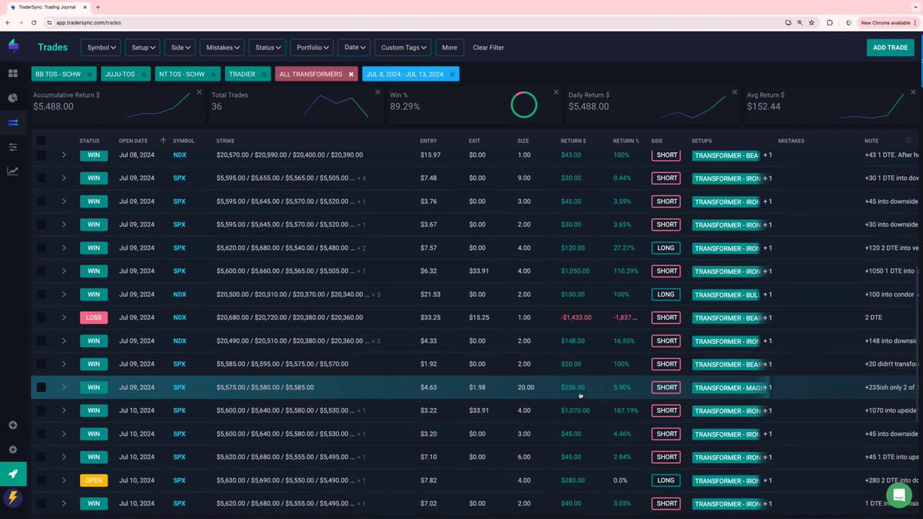
{"action": "scroll", "coordinate": [581, 396], "scroll_direction": "down", "scroll_amount": 1}
{"action": "scroll", "coordinate": [580, 397], "scroll_direction": "down", "scroll_amount": 3}
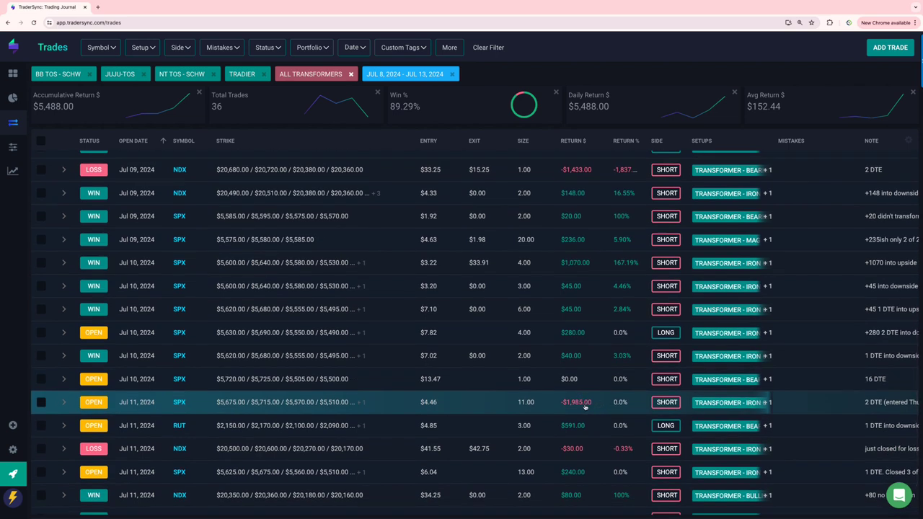
{"action": "scroll", "coordinate": [581, 404], "scroll_direction": "right", "scroll_amount": 2}
{"action": "scroll", "coordinate": [577, 404], "scroll_direction": "right", "scroll_amount": 5}
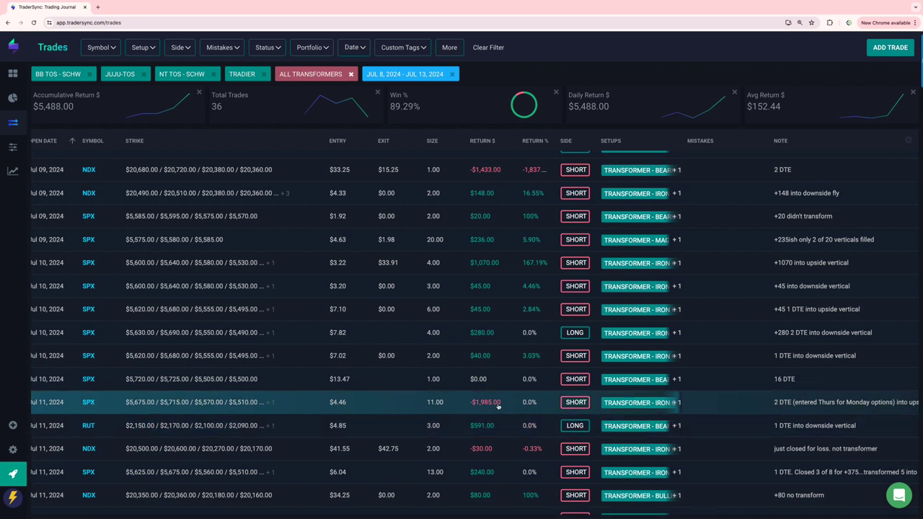
{"action": "scroll", "coordinate": [492, 406], "scroll_direction": "right", "scroll_amount": 2}
{"action": "scroll", "coordinate": [494, 406], "scroll_direction": "right", "scroll_amount": 6}
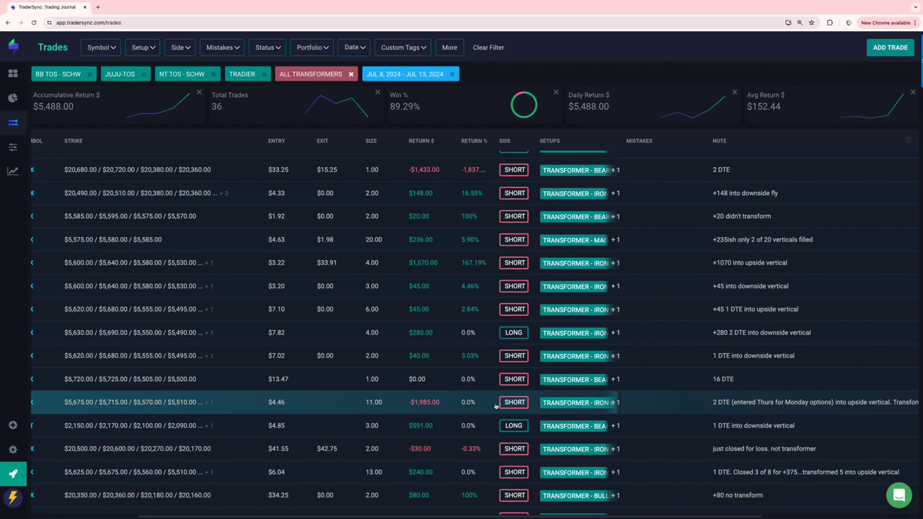
{"action": "scroll", "coordinate": [490, 406], "scroll_direction": "right", "scroll_amount": 4}
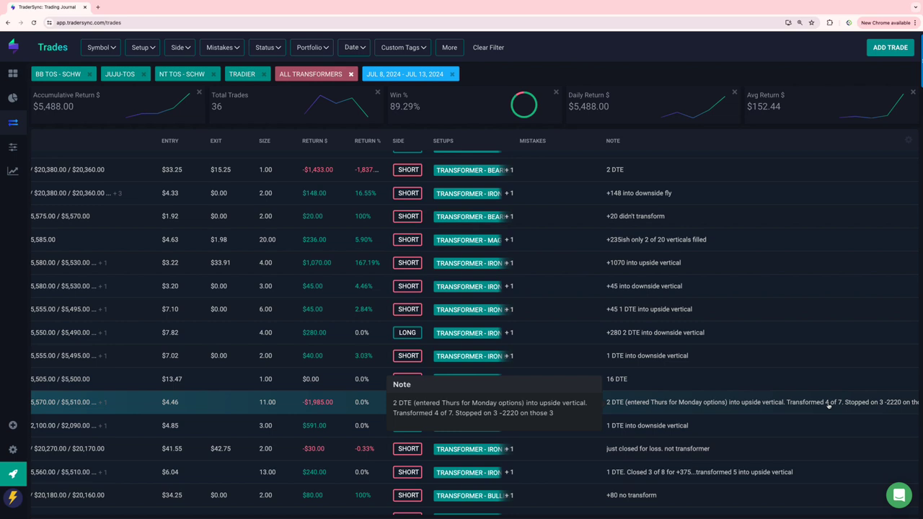
{"action": "scroll", "coordinate": [826, 405], "scroll_direction": "right", "scroll_amount": 2}
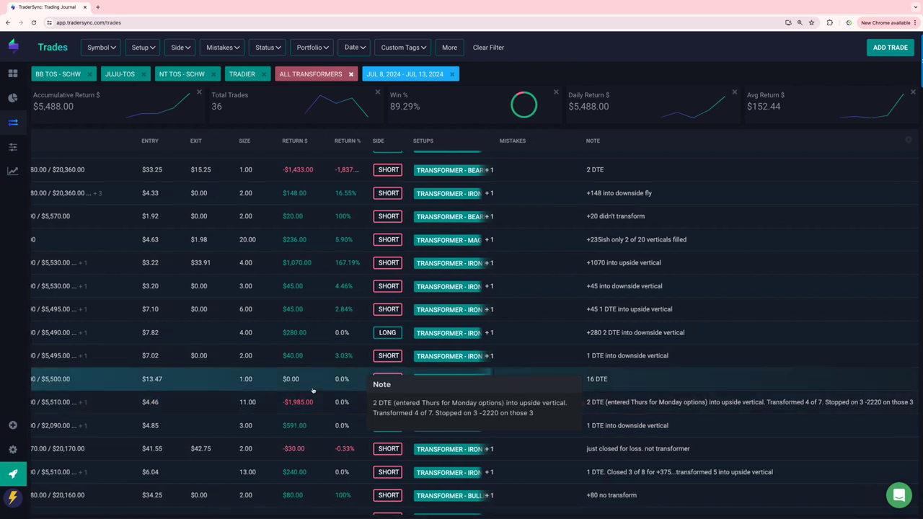
{"action": "scroll", "coordinate": [261, 319], "scroll_direction": "left", "scroll_amount": 12}
{"action": "scroll", "coordinate": [263, 321], "scroll_direction": "left", "scroll_amount": 7}
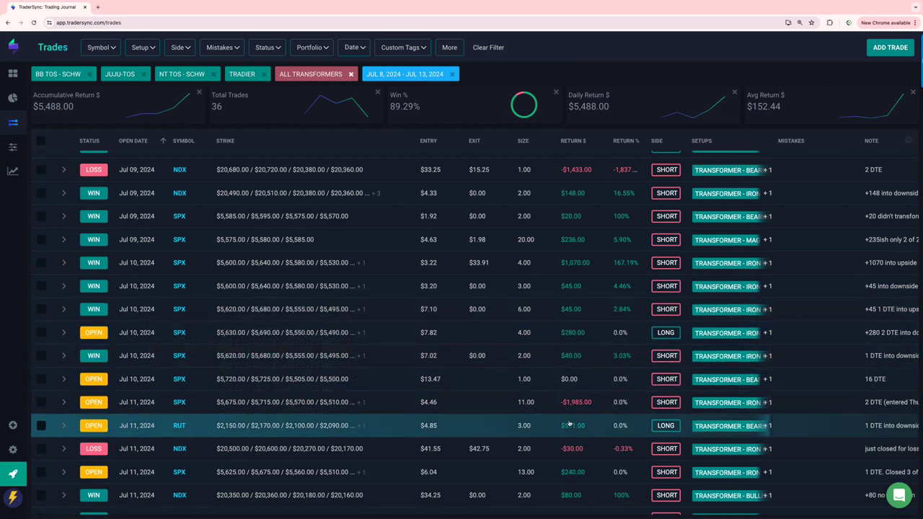
{"action": "scroll", "coordinate": [569, 422], "scroll_direction": "down", "scroll_amount": 2}
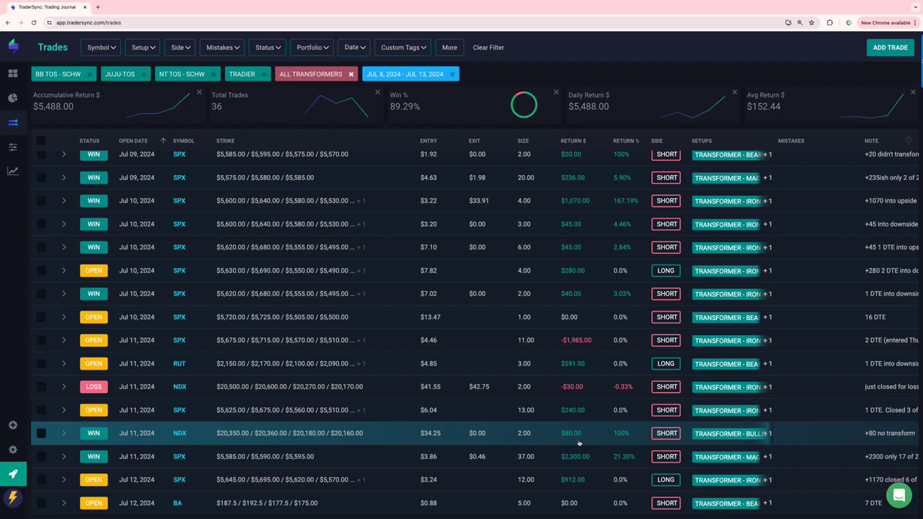